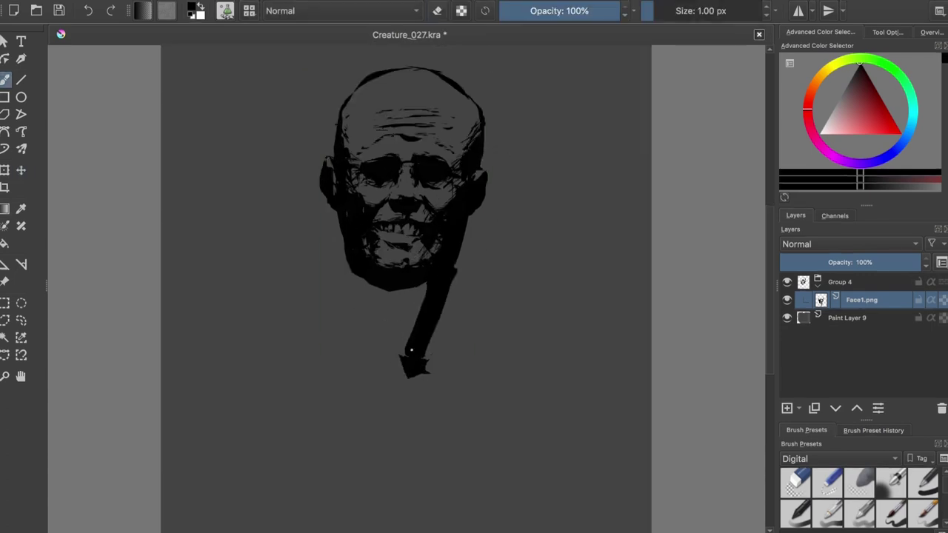
# Paint a long curving black neck stroke hanging down below the face's chin.
pyautogui.moveTo(427, 376)
pyautogui.mouseDown()
pyautogui.moveTo(442, 444)
pyautogui.moveTo(497, 451)
pyautogui.moveTo(526, 438)
pyautogui.mouseUp()
# Shift the neck stroke to the left using a whole-canvas transform.
pyautogui.press('e')
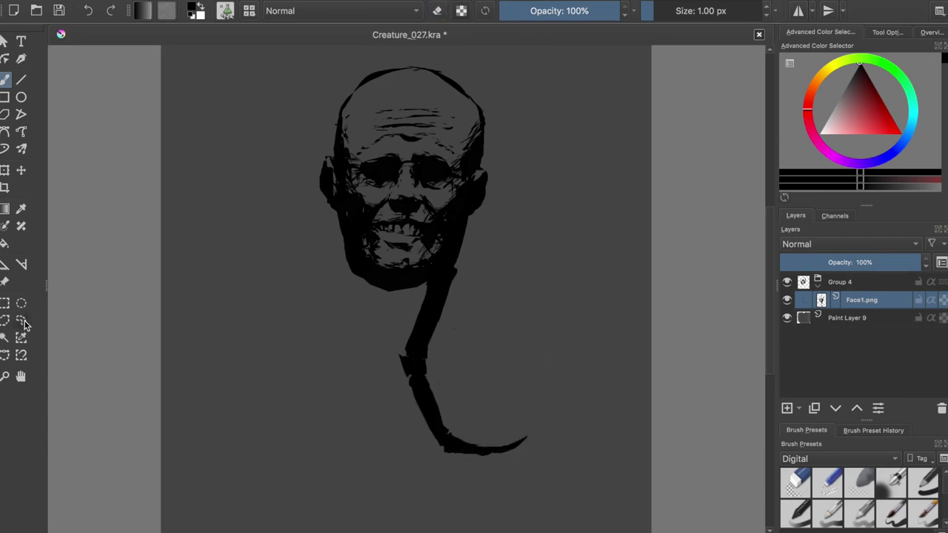
pyautogui.hotkey('ctrl', 'a')
pyautogui.press('t')
pyautogui.moveTo(423, 391); pyautogui.dragTo(341, 399)
pyautogui.press('b')
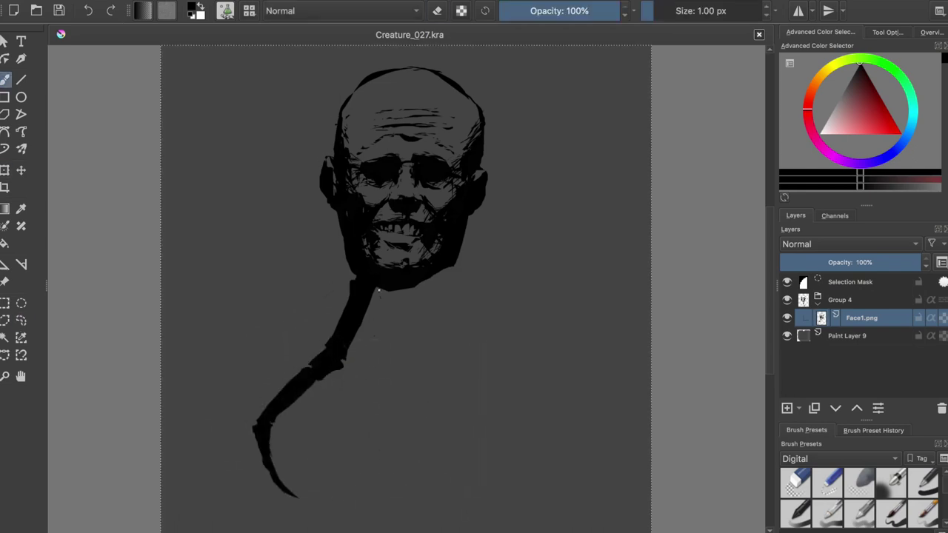
# Paint a thick central tentacle with a tapered tip and a second tentacle, then save.
pyautogui.moveTo(384, 303); pyautogui.dragTo(381, 396)
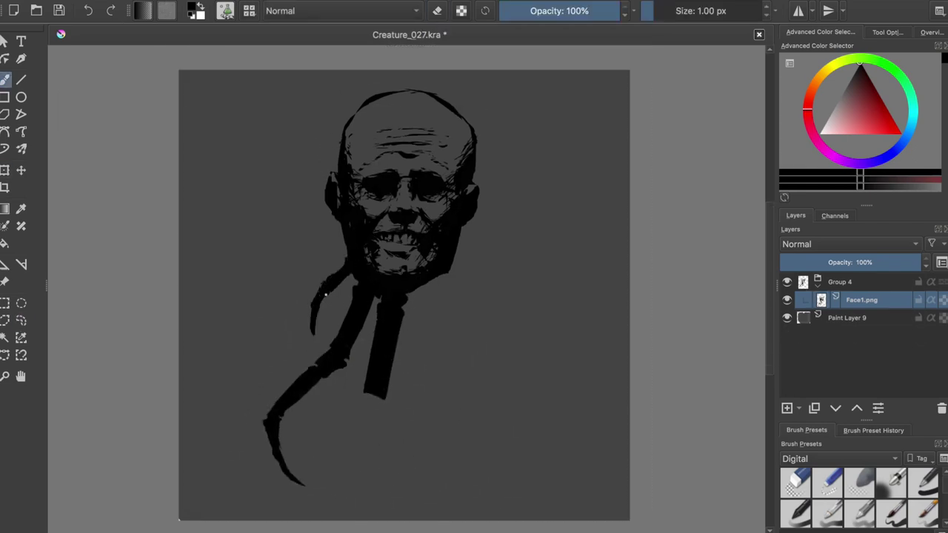
pyautogui.press('e')
pyautogui.moveTo(374, 396)
pyautogui.mouseDown()
pyautogui.moveTo(378, 455)
pyautogui.moveTo(400, 511)
pyautogui.mouseUp()
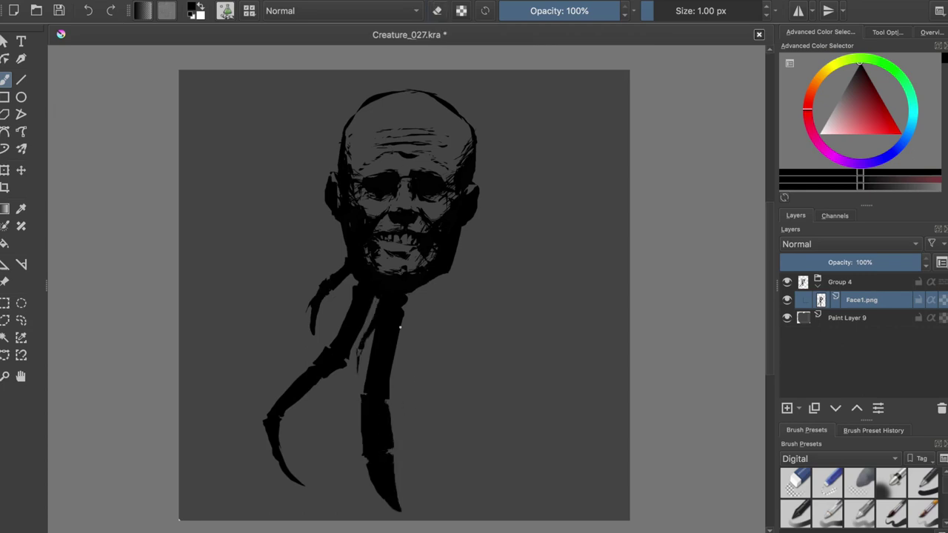
pyautogui.moveTo(419, 296); pyautogui.dragTo(422, 504)
pyautogui.moveTo(428, 436); pyautogui.dragTo(428, 459)
pyautogui.hotkey('ctrl', 's')
# Paint another tentacle from the neck with two claws at its tip.
pyautogui.moveTo(423, 285); pyautogui.dragTo(444, 396)
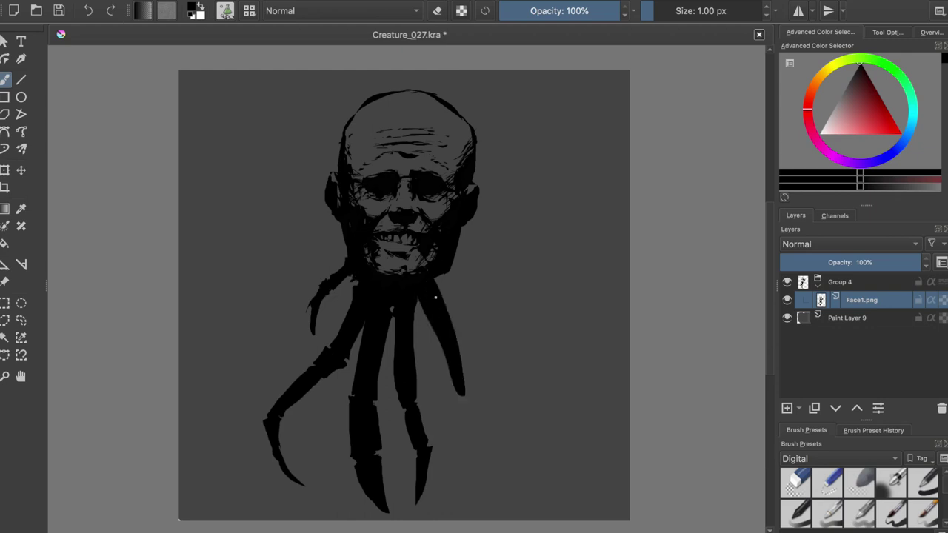
pyautogui.moveTo(463, 348); pyautogui.dragTo(463, 433)
pyautogui.moveTo(448, 426); pyautogui.dragTo(452, 367)
pyautogui.moveTo(453, 434); pyautogui.dragTo(449, 486)
pyautogui.moveTo(463, 429); pyautogui.dragTo(469, 494)
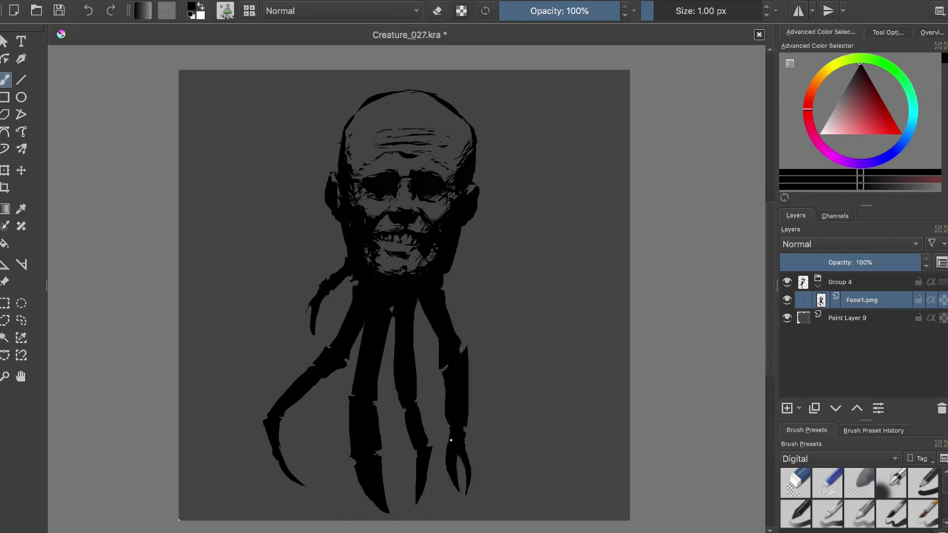
# Try painting over the mouth's teeth, undo the change, and save.
pyautogui.moveTo(394, 234)
pyautogui.mouseDown()
pyautogui.moveTo(420, 246)
pyautogui.moveTo(395, 245)
pyautogui.mouseUp()
pyautogui.press('e')
pyautogui.moveTo(395, 245); pyautogui.dragTo(421, 253)
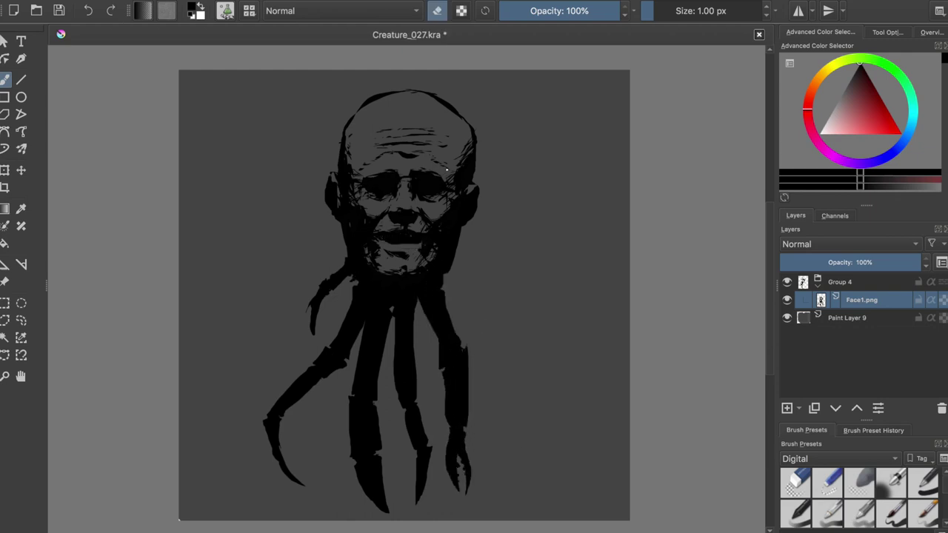
pyautogui.hotkey('ctrl', 'z')
pyautogui.hotkey('ctrl', 'z')
pyautogui.hotkey('ctrl', 's')
# Add a small dark stroke at the right shoulder and a new layer above Paint Layer 9.
pyautogui.moveTo(454, 300); pyautogui.dragTo(450, 283)
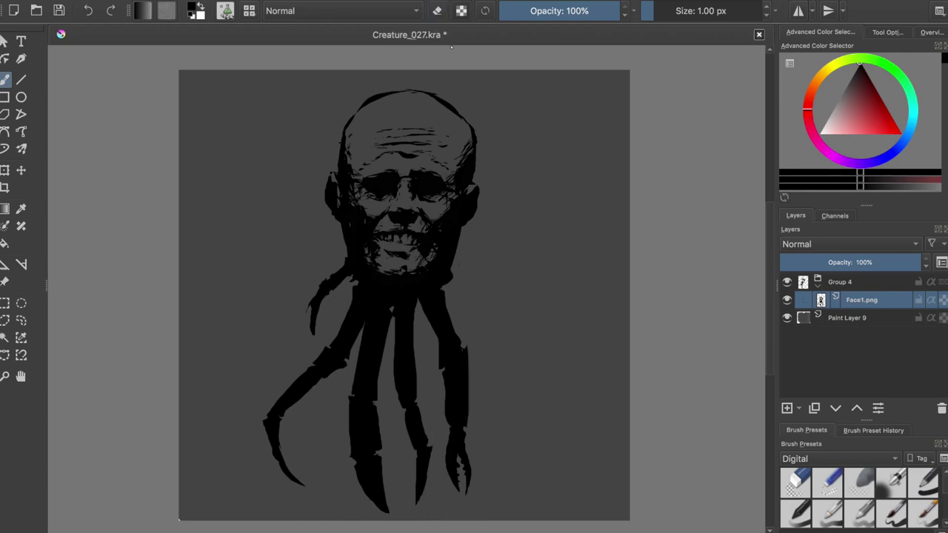
pyautogui.click(809, 321)
pyautogui.press('Insert')
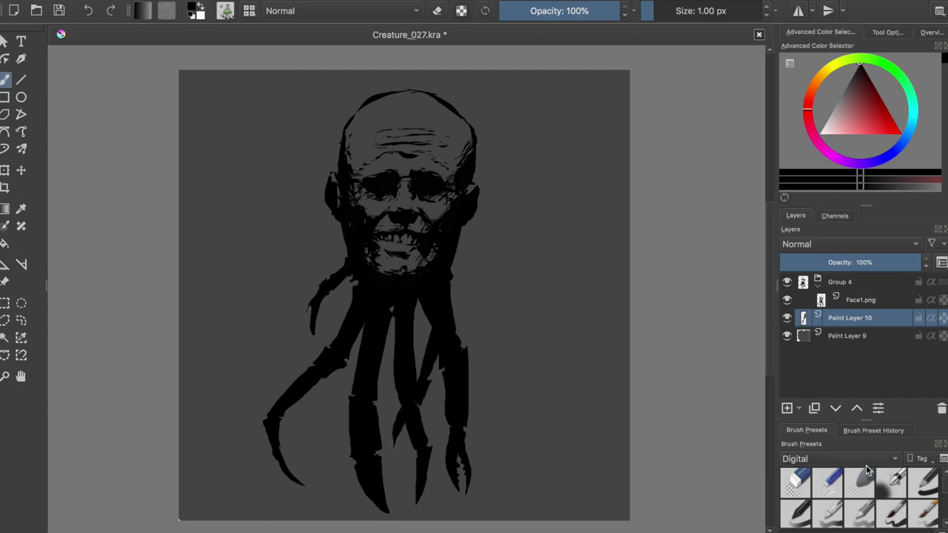
# Paste a tentacle copy as a new layer, moved and tilted toward the body.
pyautogui.hotkey('ctrl', 'z')
pyautogui.hotkey('ctrl', 'v')
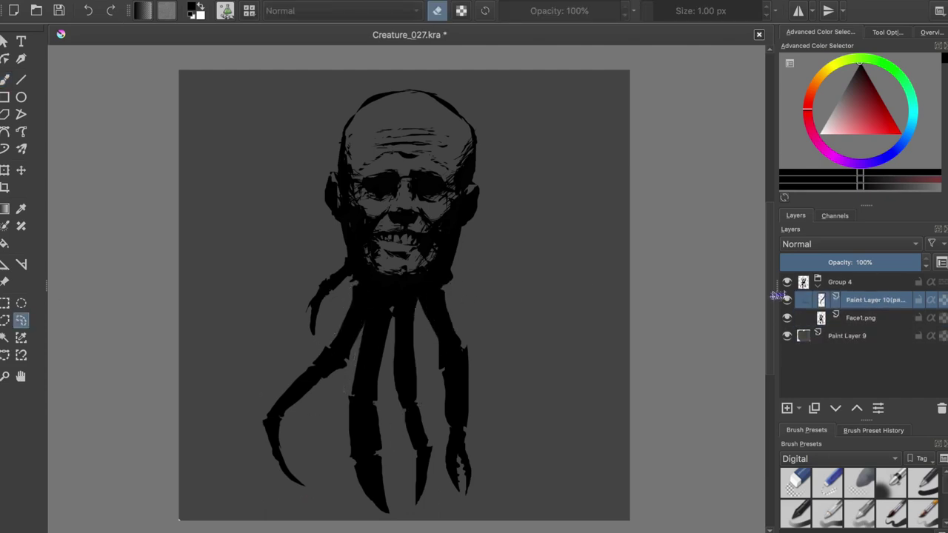
pyautogui.hotkey('ctrl', 't')
pyautogui.moveTo(529, 466); pyautogui.dragTo(429, 360)
pyautogui.moveTo(454, 328); pyautogui.dragTo(503, 237)
pyautogui.press('Return')
# Try a duplicated tentacle shifted to the right, discard it, and save.
pyautogui.press('t')
pyautogui.moveTo(486, 363)
pyautogui.mouseDown()
pyautogui.moveTo(423, 355)
pyautogui.moveTo(515, 265)
pyautogui.mouseUp()
pyautogui.hotkey('ctrl', 'j')
pyautogui.hotkey('ctrl', 'z')
pyautogui.hotkey('ctrl', 't')
pyautogui.hotkey('ctrl', 's')
# Add an Inherit Alpha paint layer above Face1.png and lighten part of the neck.
pyautogui.press('b')
pyautogui.press('pagedown')
pyautogui.click(931, 299)
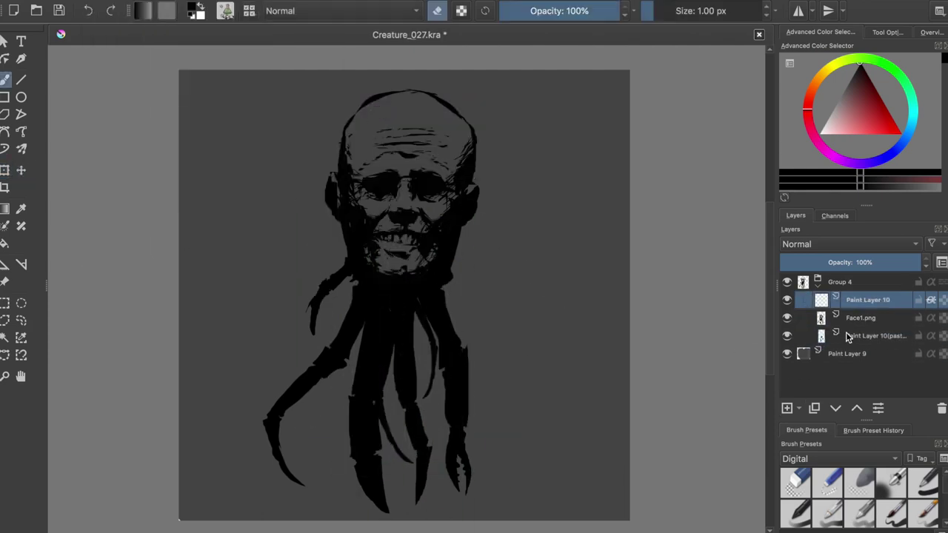
pyautogui.keyDown('ctrl'); pyautogui.click(522, 163); pyautogui.keyUp('ctrl')
pyautogui.press('e')
pyautogui.moveTo(394, 284); pyautogui.dragTo(428, 275)
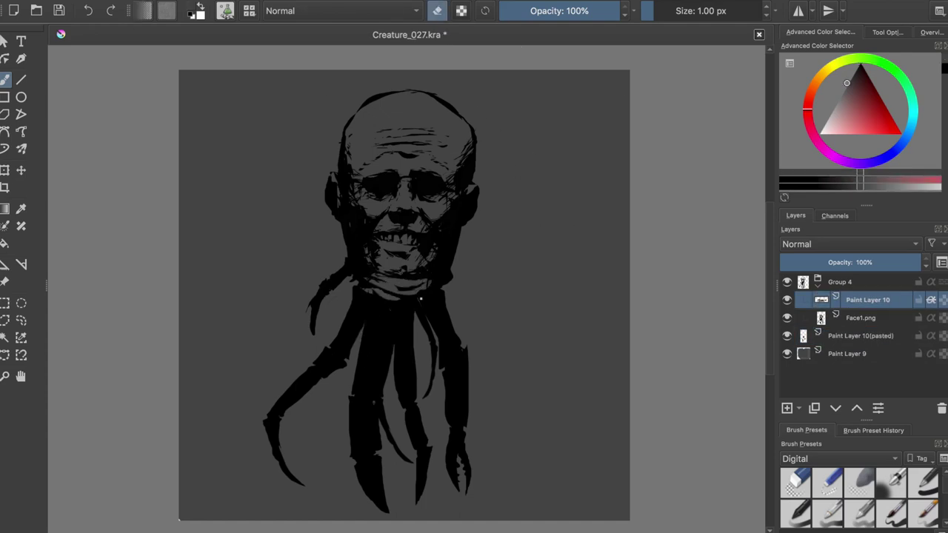
# Paint light grey strokes over the central tentacles, erasing back some marks.
pyautogui.moveTo(399, 301)
pyautogui.mouseDown()
pyautogui.moveTo(360, 391)
pyautogui.moveTo(363, 333)
pyautogui.moveTo(381, 297)
pyautogui.mouseUp()
pyautogui.hotkey('ctrl', 's')
pyautogui.moveTo(374, 411); pyautogui.dragTo(356, 437)
pyautogui.press('e')
pyautogui.press('e')
pyautogui.moveTo(374, 311)
pyautogui.mouseDown()
pyautogui.moveTo(363, 363)
pyautogui.moveTo(375, 370)
pyautogui.moveTo(363, 385)
pyautogui.mouseUp()
pyautogui.press('e')
pyautogui.press('e')
# Texture the neck and right tentacle with light strokes, checking it mirrored, and save.
pyautogui.press('e')
pyautogui.press('e')
pyautogui.hotkey('ctrl', 's')
pyautogui.moveTo(370, 303); pyautogui.dragTo(385, 333)
pyautogui.press('e')
pyautogui.press('e')
pyautogui.moveTo(369, 367)
pyautogui.mouseDown()
pyautogui.moveTo(375, 378)
pyautogui.moveTo(365, 346)
pyautogui.moveTo(362, 354)
pyautogui.mouseUp()
pyautogui.press('e')
pyautogui.press('e')
pyautogui.press('e')
pyautogui.press('e')
pyautogui.press('e')
pyautogui.moveTo(437, 297); pyautogui.dragTo(377, 288)
pyautogui.press('e')
pyautogui.press('e')
pyautogui.press('e')
pyautogui.moveTo(440, 292)
pyautogui.mouseDown()
pyautogui.moveTo(450, 334)
pyautogui.moveTo(434, 297)
pyautogui.mouseUp()
pyautogui.press('e')
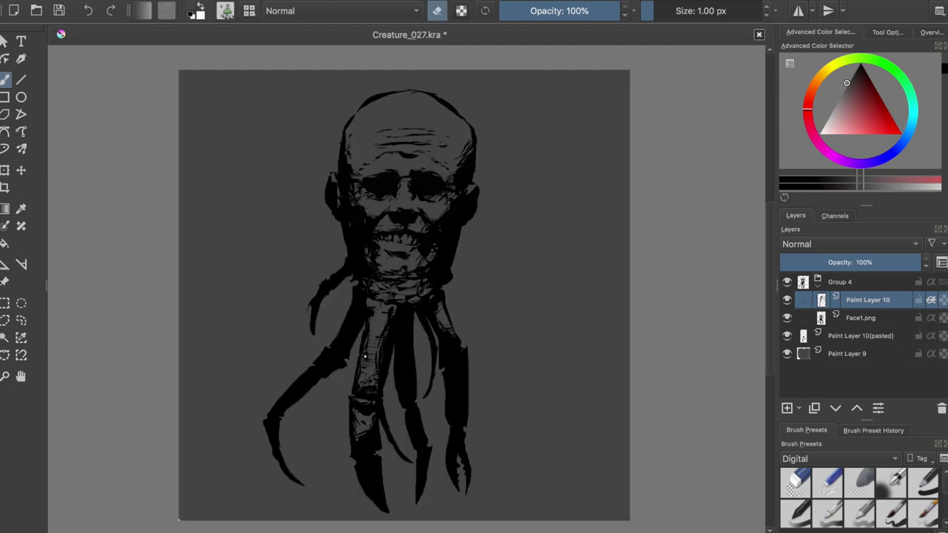
pyautogui.press('m')
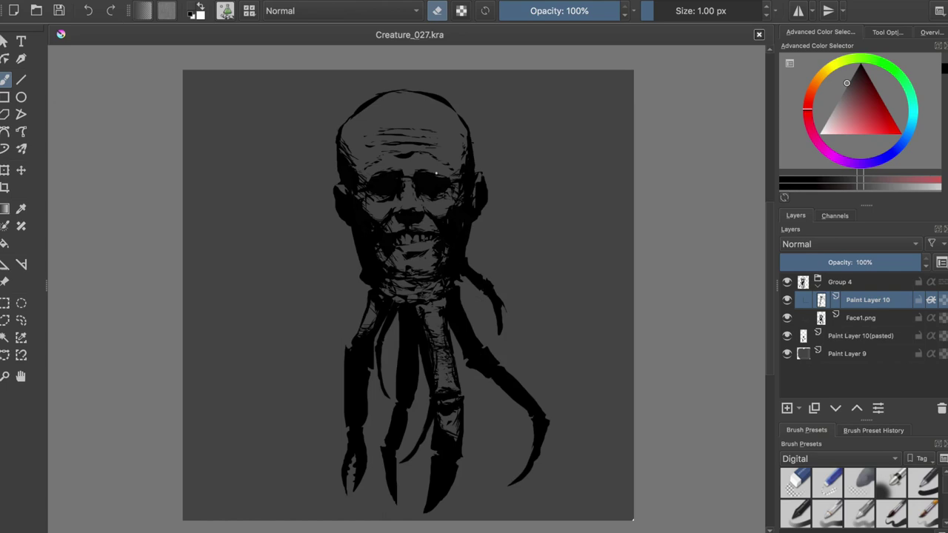
pyautogui.press('m')
pyautogui.press('e')
pyautogui.press('e')
pyautogui.hotkey('ctrl', 's')
pyautogui.press('e')
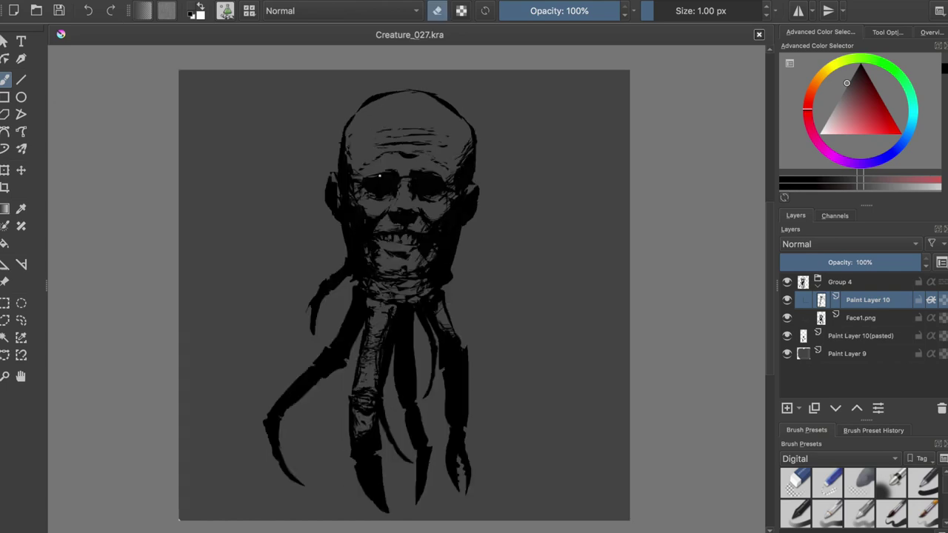
# Add dark strokes around the neck, then return to Paint Layer 10 with a lighter grey.
pyautogui.moveTo(374, 283); pyautogui.dragTo(384, 287)
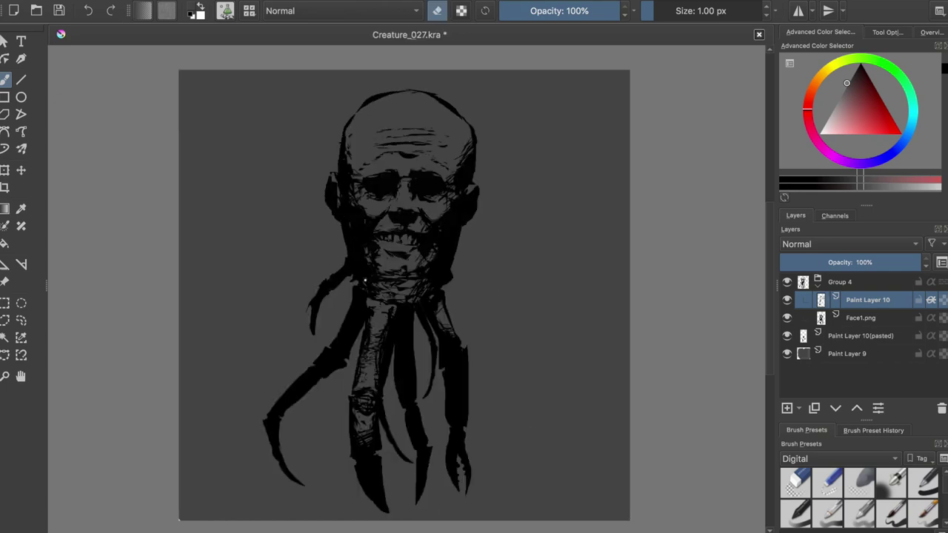
pyautogui.press('e')
pyautogui.press('pagedown')
pyautogui.press('d')
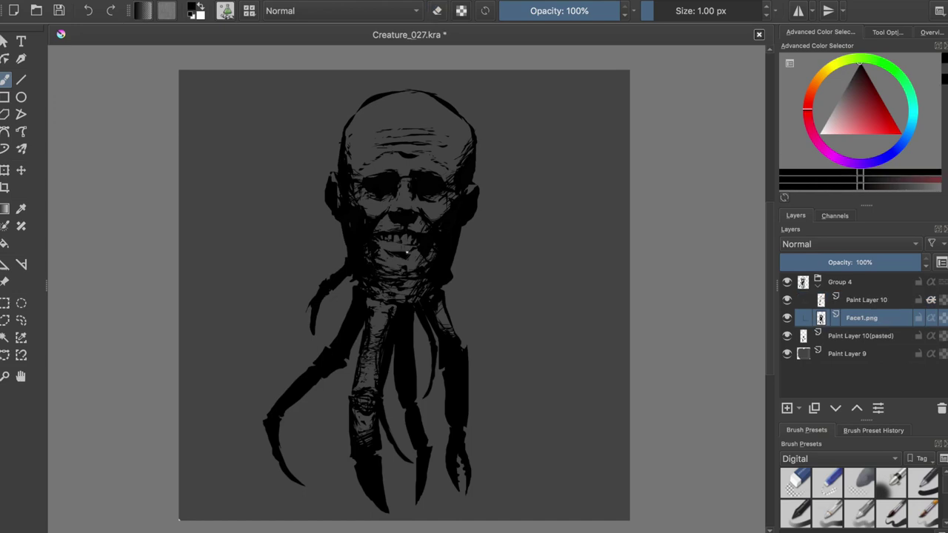
pyautogui.press('pageup')
pyautogui.press('e')
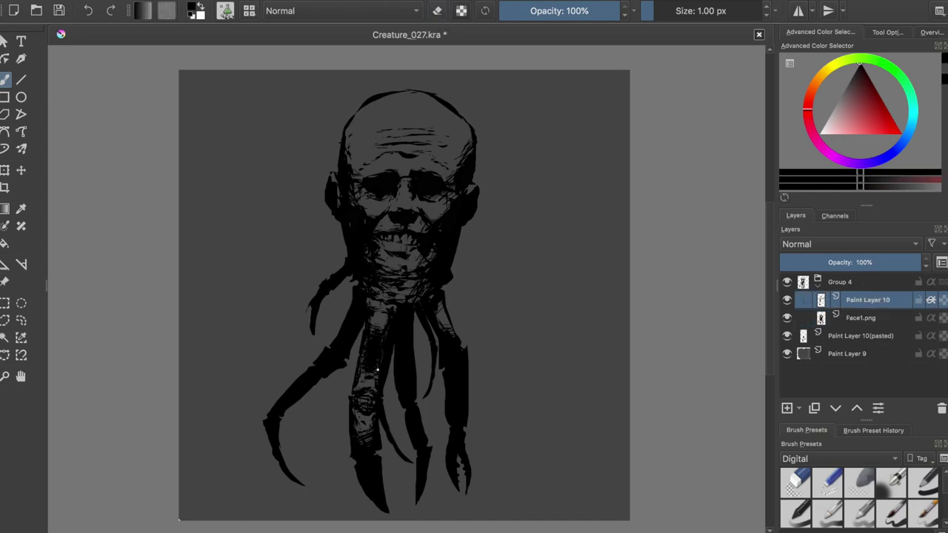
pyautogui.press('l')
pyautogui.press('l')
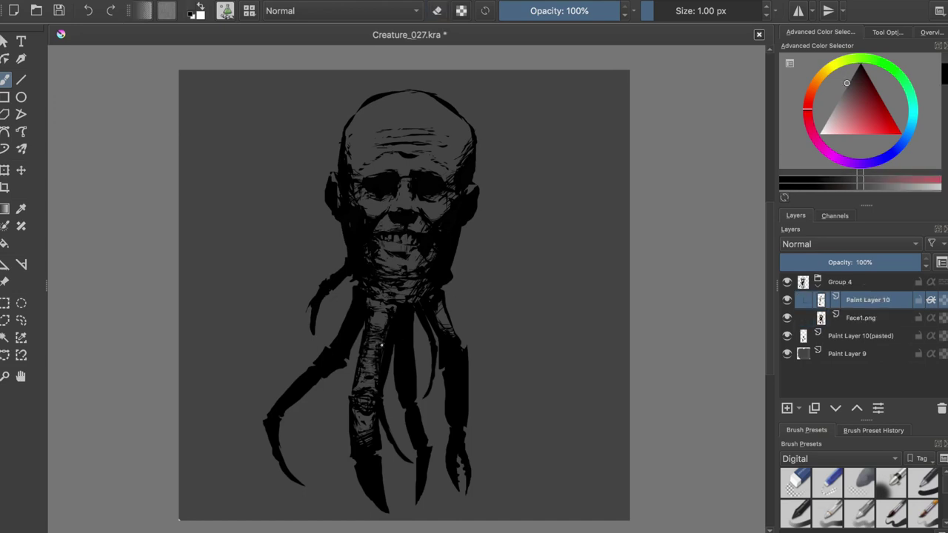
pyautogui.press('m')
pyautogui.press('m')
# Erase light marks along the right tentacle, checking the drawing in mirrored view.
pyautogui.press('e')
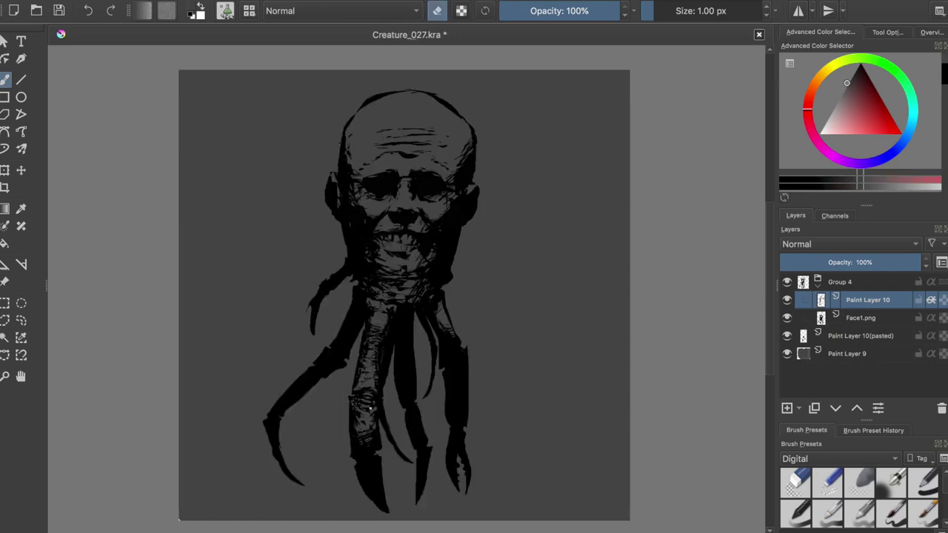
pyautogui.press('e')
pyautogui.press('e')
pyautogui.press('e')
pyautogui.press('m')
pyautogui.press('m')
pyautogui.press('e')
pyautogui.moveTo(414, 382); pyautogui.dragTo(403, 329)
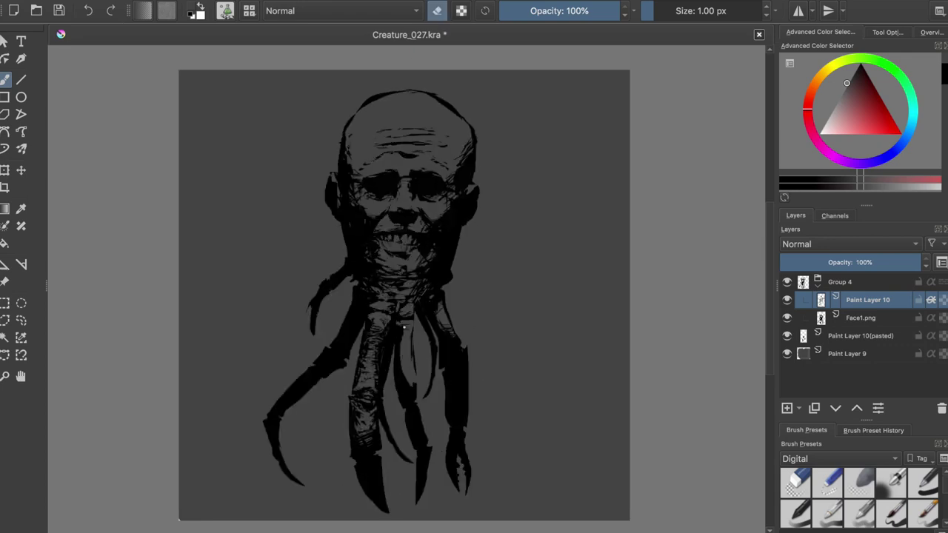
pyautogui.press('e')
pyautogui.press('e')
pyautogui.press('e')
pyautogui.press('e')
pyautogui.press('e')
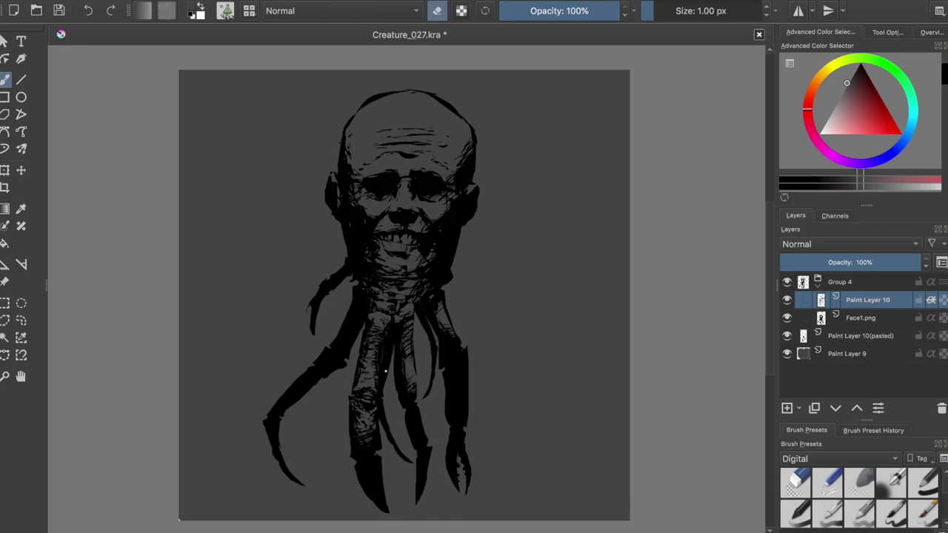
pyautogui.press('m')
pyautogui.press('m')
pyautogui.press('e')
pyautogui.press('e')
pyautogui.press('e')
pyautogui.press('e')
pyautogui.press('e')
pyautogui.press('e')
pyautogui.press('e')
pyautogui.press('e')
pyautogui.press('m')
pyautogui.press('m')
# Erase small marks and a light streak along the left tentacle, then save.
pyautogui.hotkey('ctrl', 's')
pyautogui.press('e')
pyautogui.press('e')
pyautogui.press('e')
pyautogui.click(333, 348)
pyautogui.moveTo(337, 360); pyautogui.dragTo(289, 404)
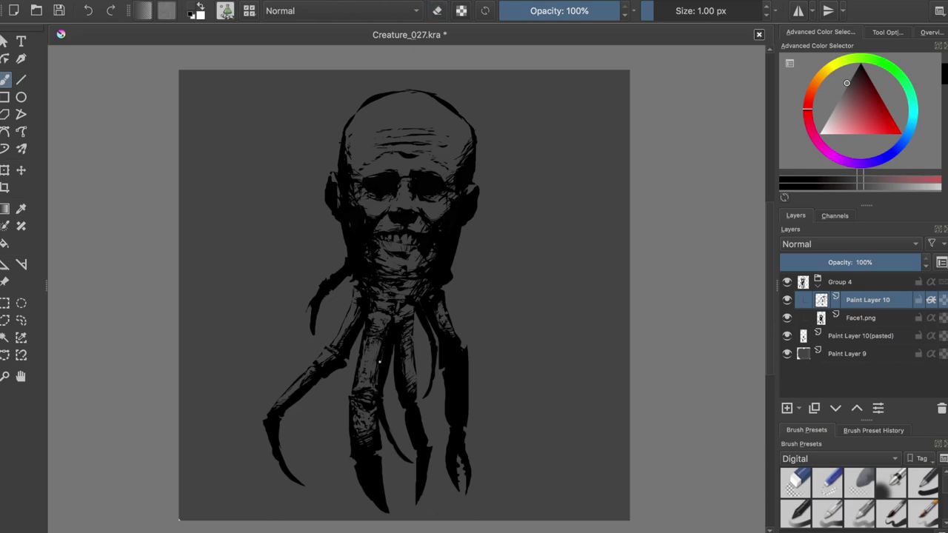
pyautogui.press('m')
pyautogui.hotkey('ctrl', 's')
pyautogui.press('e')
pyautogui.click(453, 419)
pyautogui.press('m')
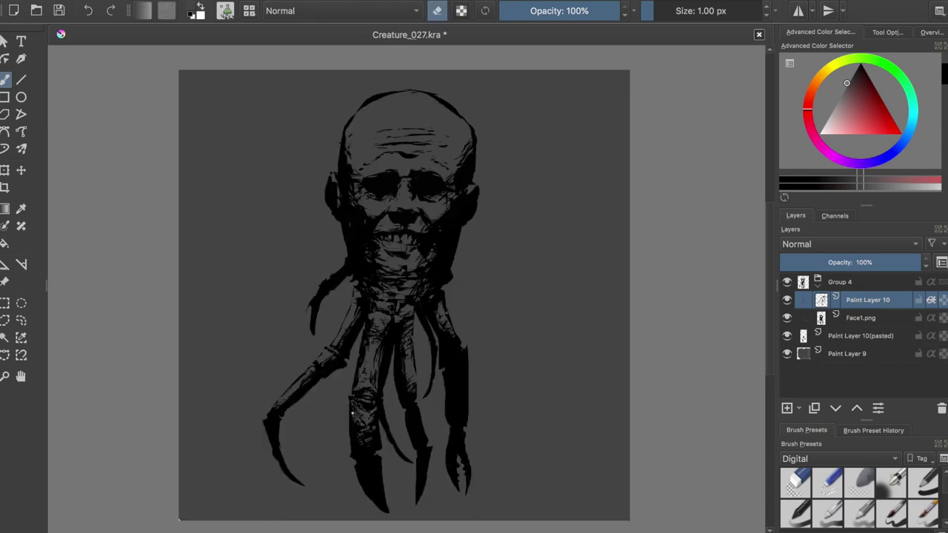
# Flip the canvas mirror repeatedly to check the creature, ending on the Face1.png layer.
pyautogui.press('m')
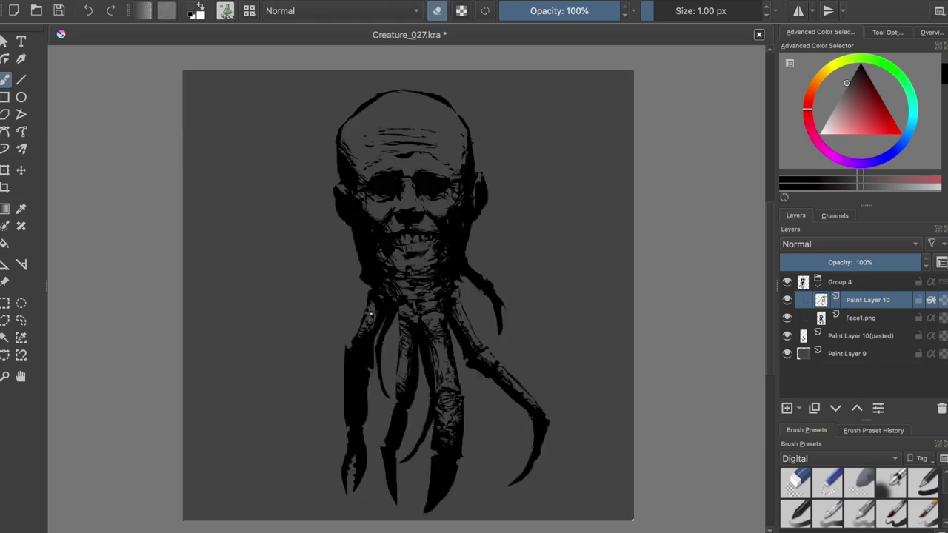
pyautogui.hotkey('ctrl', 's')
pyautogui.press('e')
pyautogui.press('m')
pyautogui.press('e')
pyautogui.press('e')
pyautogui.press('e')
pyautogui.press('m')
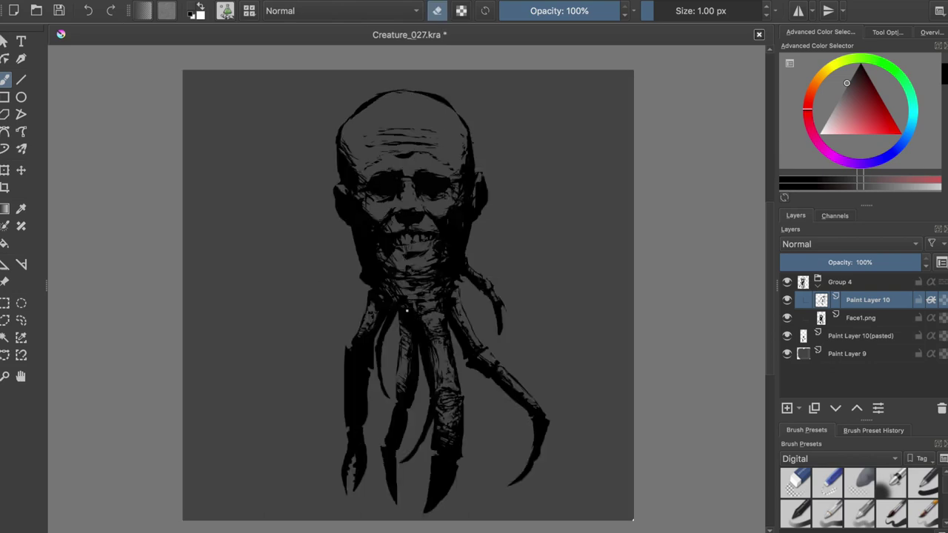
pyautogui.press('m')
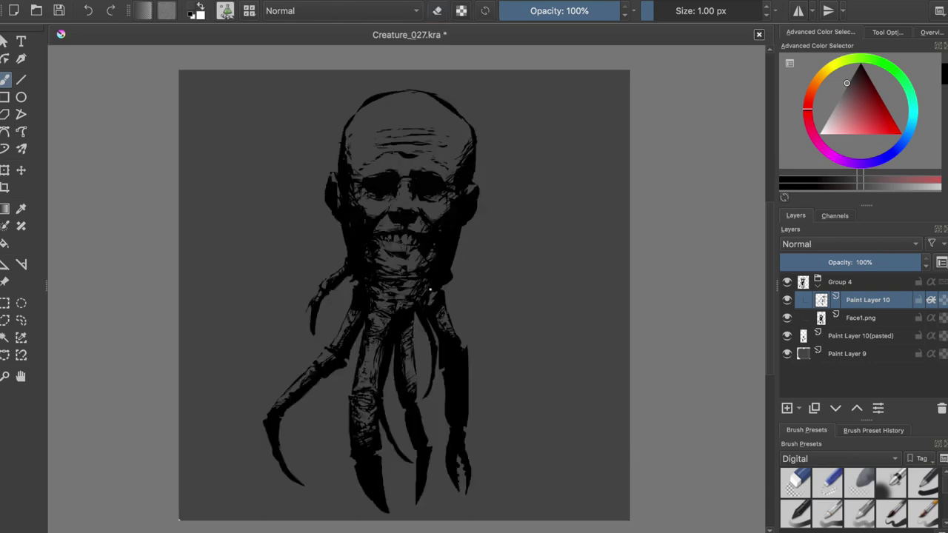
pyautogui.press('m')
pyautogui.press('pagedown')
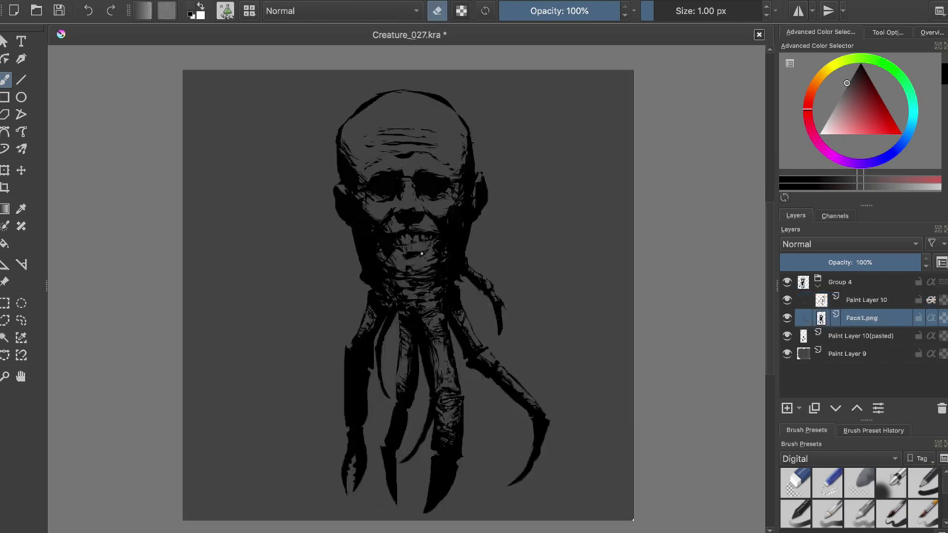
# Toggle the mirrored view on and off to compare the creature, eraser mode off.
pyautogui.press('e')
pyautogui.press('m')
pyautogui.press('e')
pyautogui.hotkey('ctrl', 's')
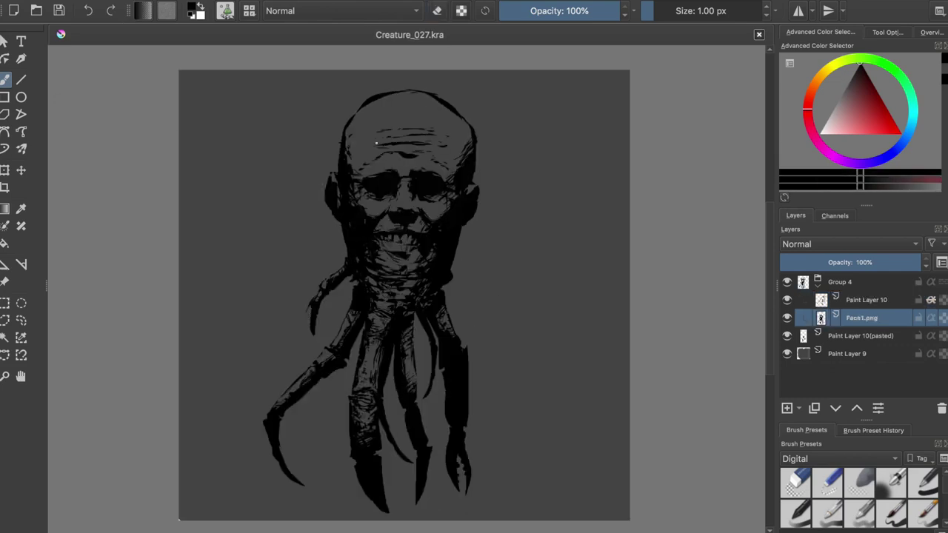
pyautogui.press('m')
pyautogui.press('e')
pyautogui.press('e')
pyautogui.press('e')
pyautogui.press('e')
pyautogui.press('e')
pyautogui.press('e')
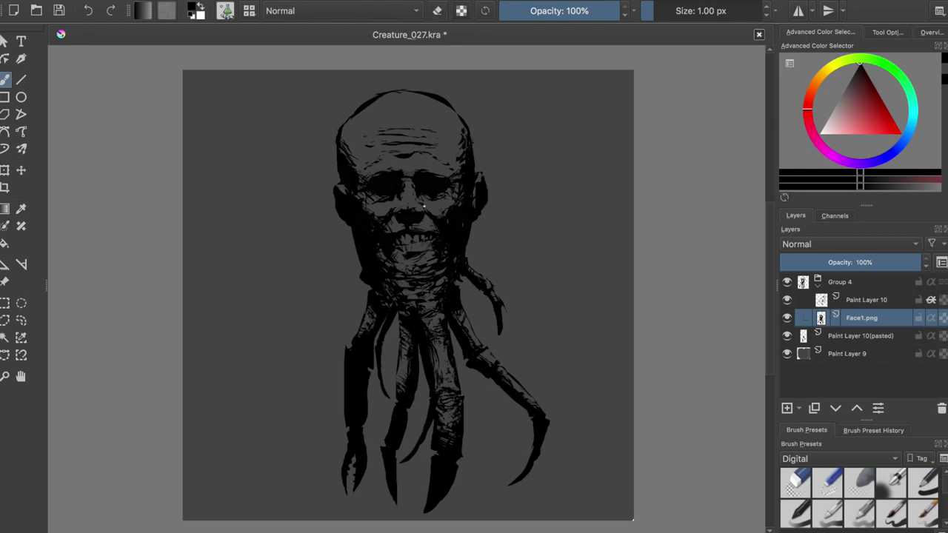
pyautogui.press('m')
# Alternate between Paint Layer 10 and Face1.png, ending on Face1.png, and zoom in slightly.
pyautogui.press('m')
pyautogui.press('m')
pyautogui.press('pageup')
pyautogui.press('m')
pyautogui.press('m')
pyautogui.press('pagedown')
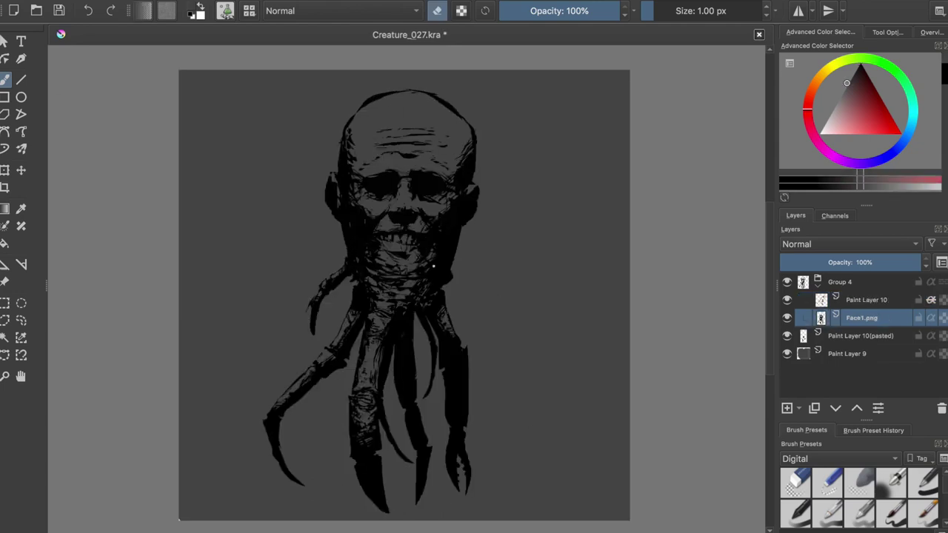
pyautogui.press('pageup')
pyautogui.press('pagedown')
pyautogui.press('+')
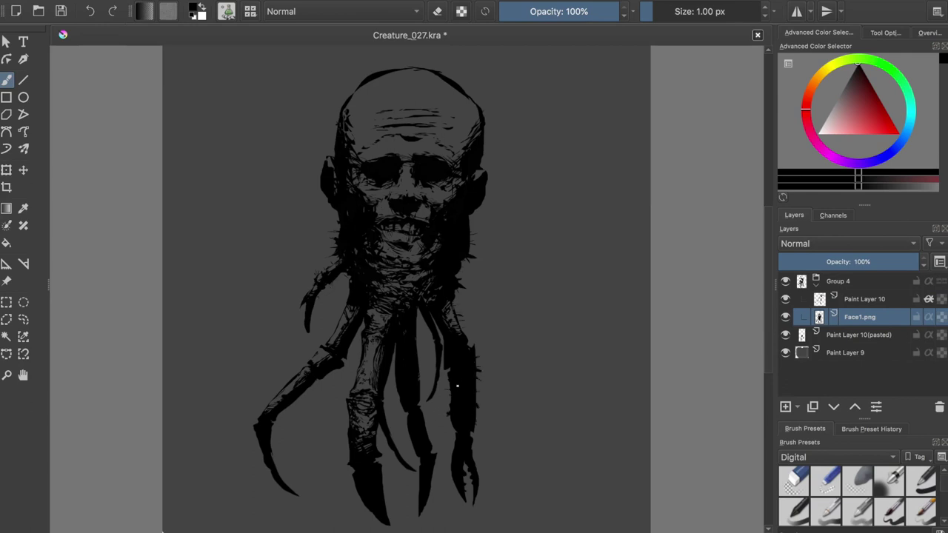
# Compare mirrored and normal views and add a small stroke on the neck.
pyautogui.press('m')
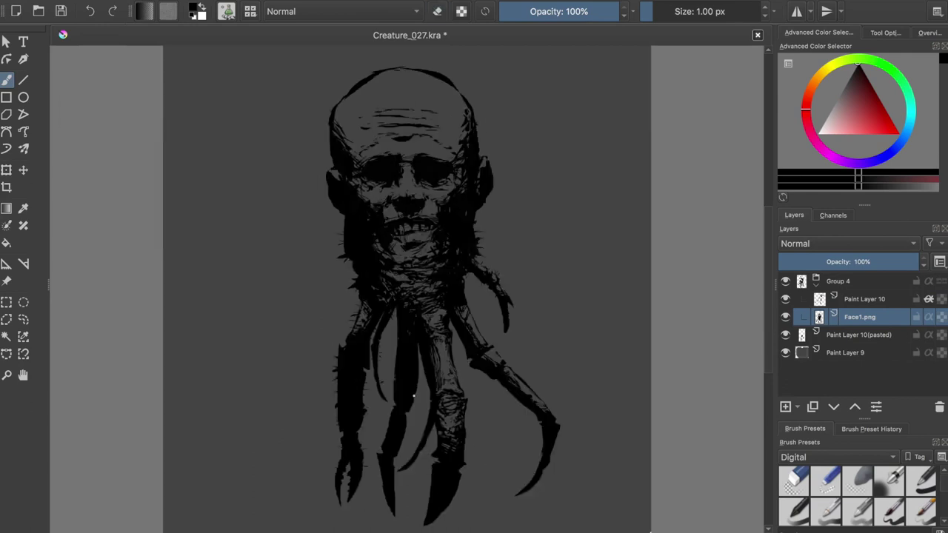
pyautogui.press('m')
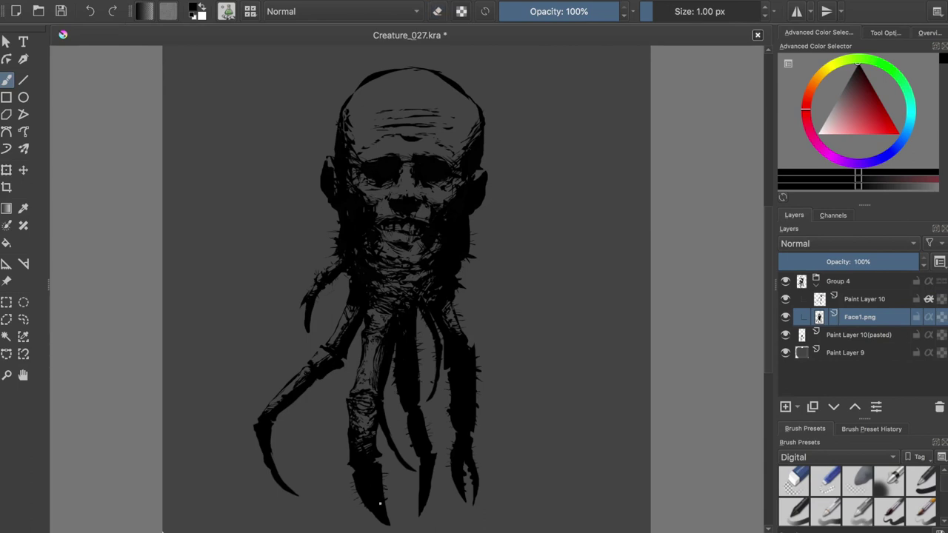
pyautogui.press('m')
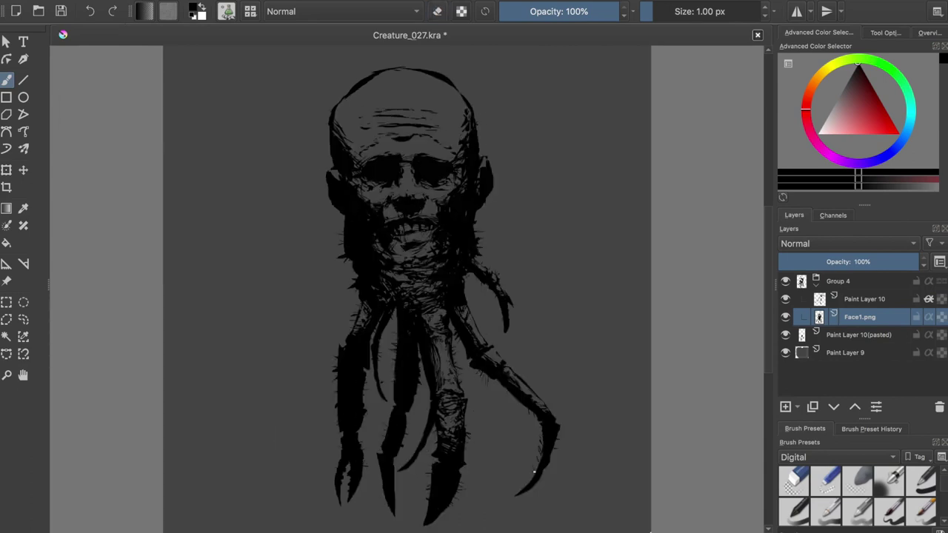
pyautogui.press('m')
pyautogui.moveTo(422, 303); pyautogui.dragTo(419, 328)
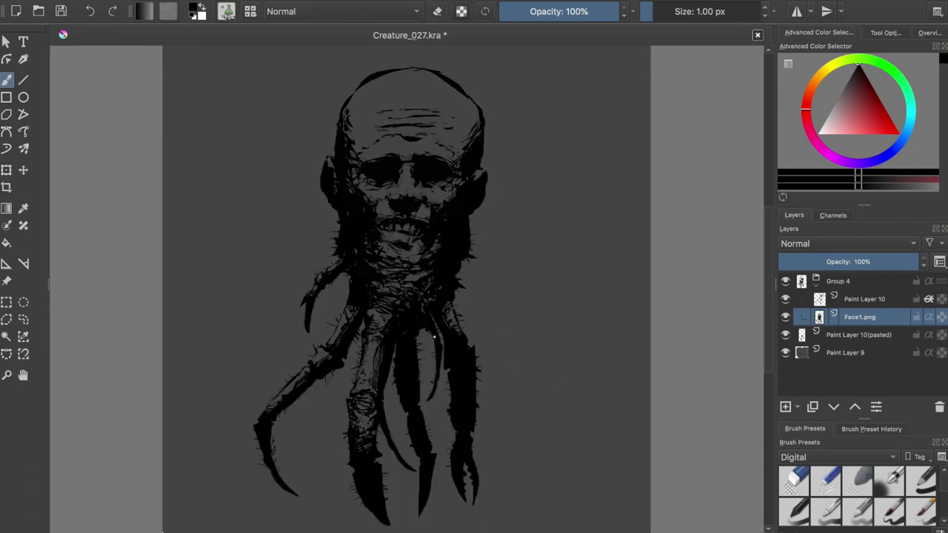
pyautogui.press('m')
# On Paint Layer 10, undo the recent edits back to the saved state, checking mirrored views.
pyautogui.press('pageup')
pyautogui.press('e')
pyautogui.press('e')
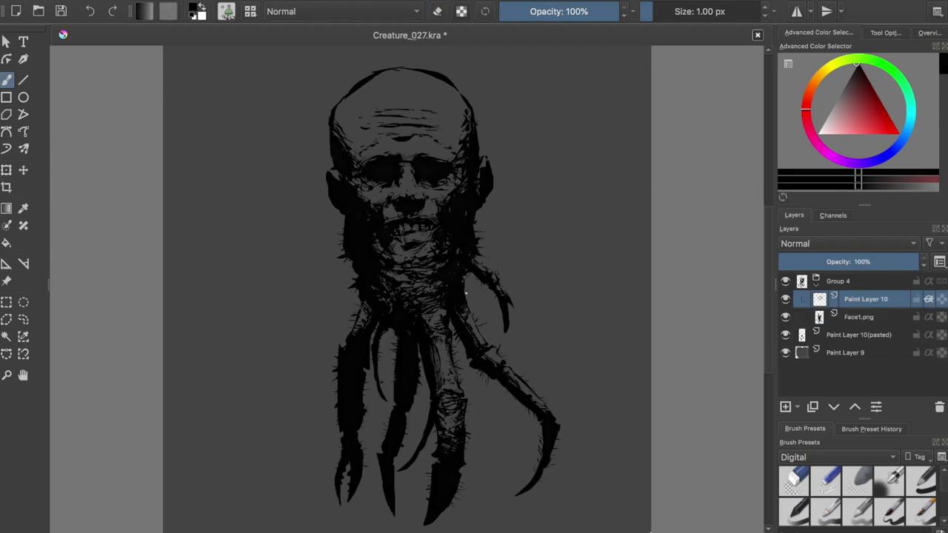
pyautogui.press('e')
pyautogui.press('m')
pyautogui.hotkey('ctrl', 'z')
pyautogui.press('m')
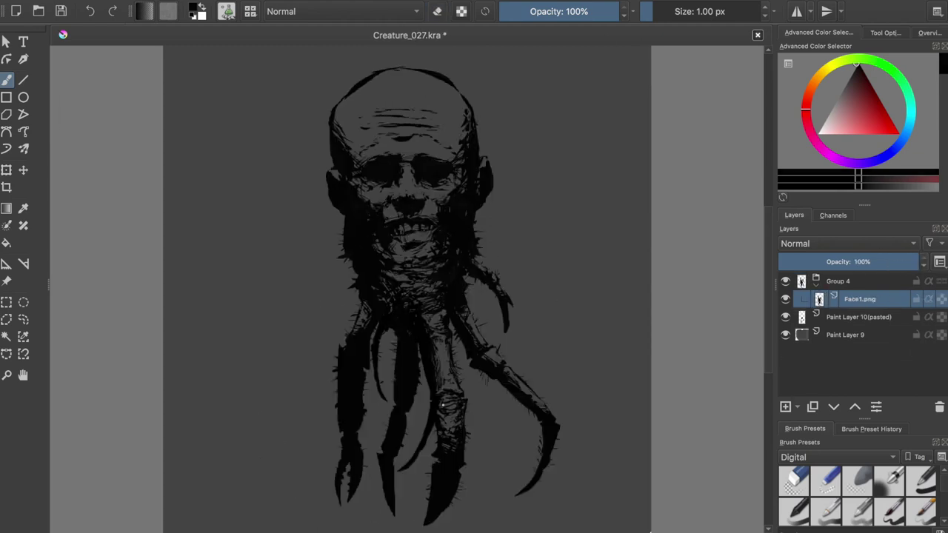
pyautogui.press('m')
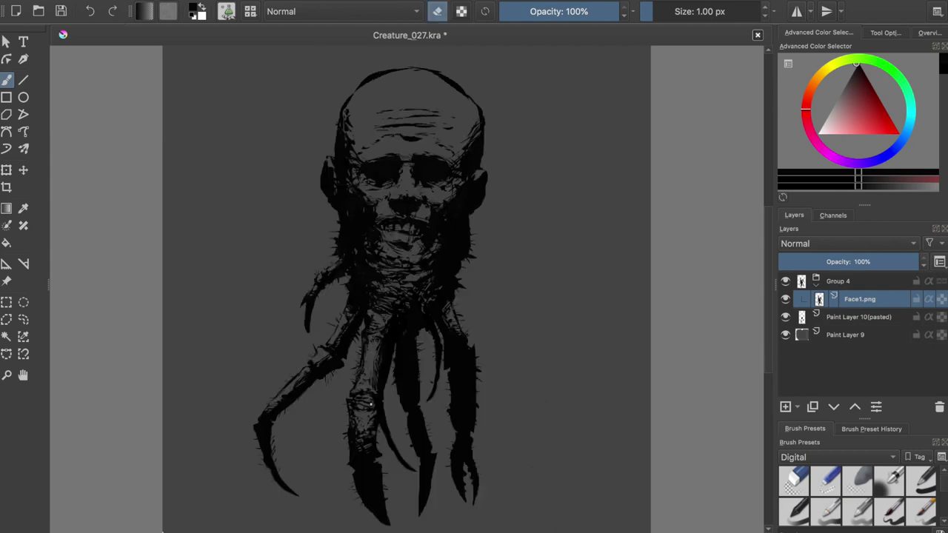
pyautogui.press('m')
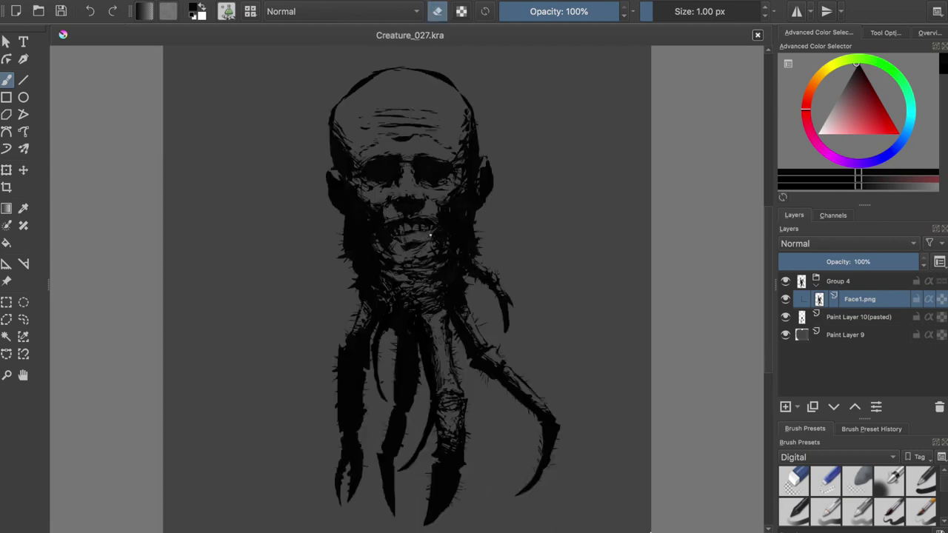
# Flip between mirrored and normal views to compare, ending unmirrored.
pyautogui.press('m')
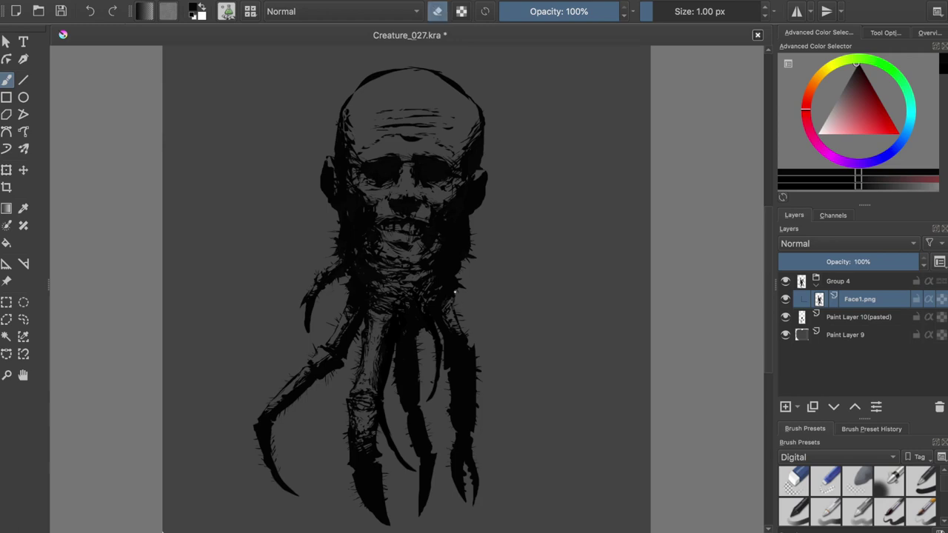
pyautogui.press('m')
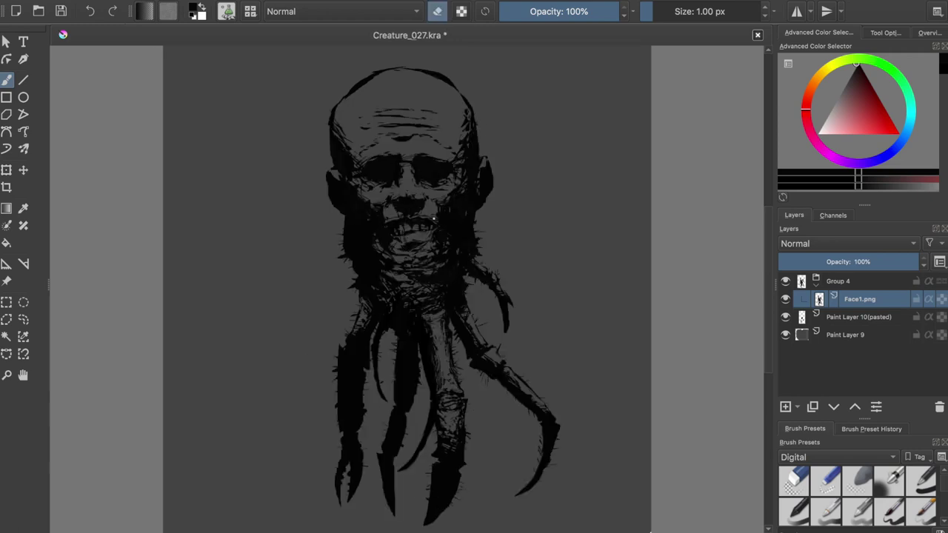
pyautogui.press('m')
pyautogui.press('m')
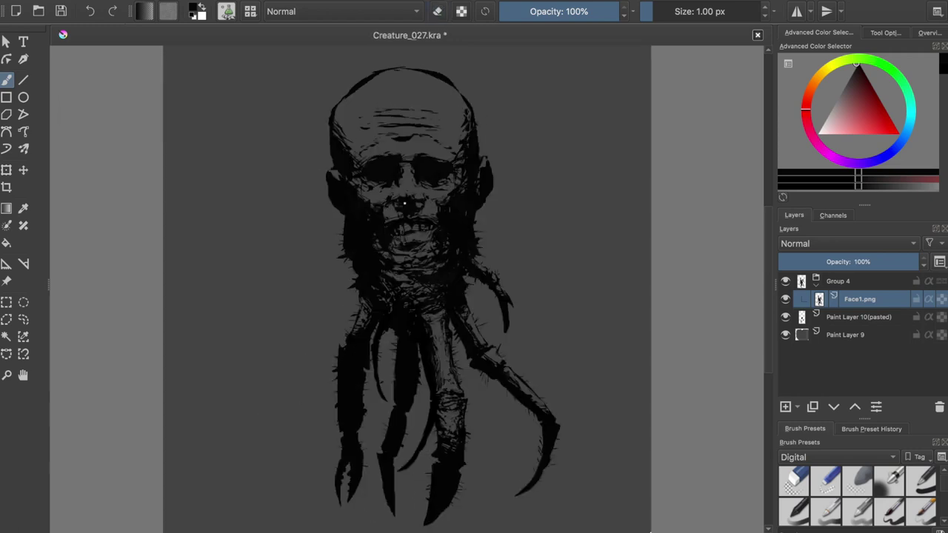
pyautogui.press('m')
pyautogui.press('m')
pyautogui.press('m')
pyautogui.press('m')
pyautogui.press('m')
# Add a new Paint Layer 10 above Face1.png and draw crease lines on the forehead.
pyautogui.press('Insert')
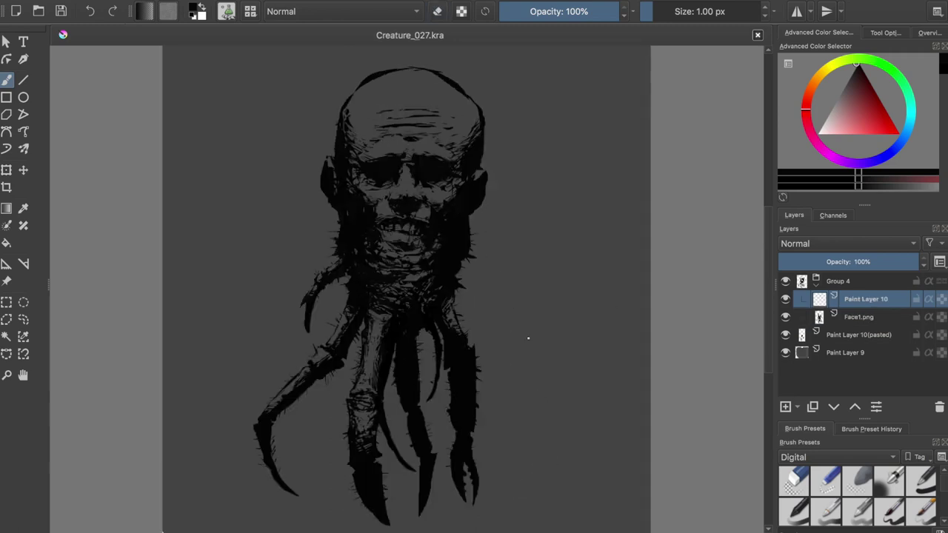
pyautogui.press('pagedown')
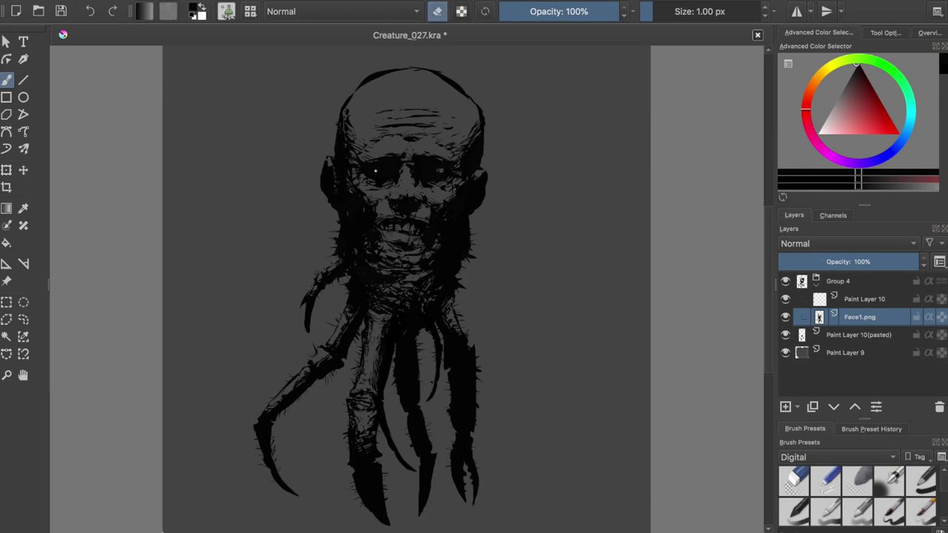
pyautogui.press('pageup')
pyautogui.moveTo(453, 95)
pyautogui.mouseDown()
pyautogui.moveTo(443, 131)
pyautogui.moveTo(460, 112)
pyautogui.mouseUp()
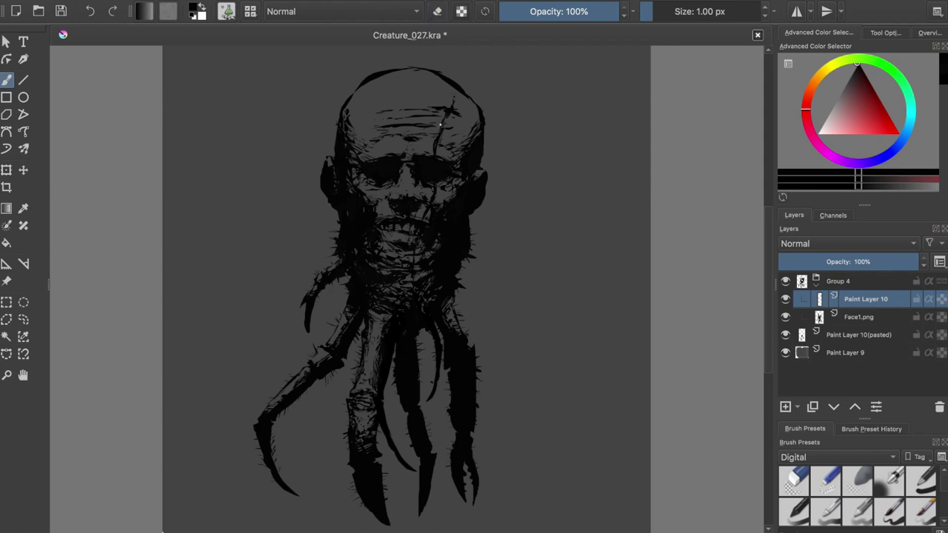
pyautogui.press('e')
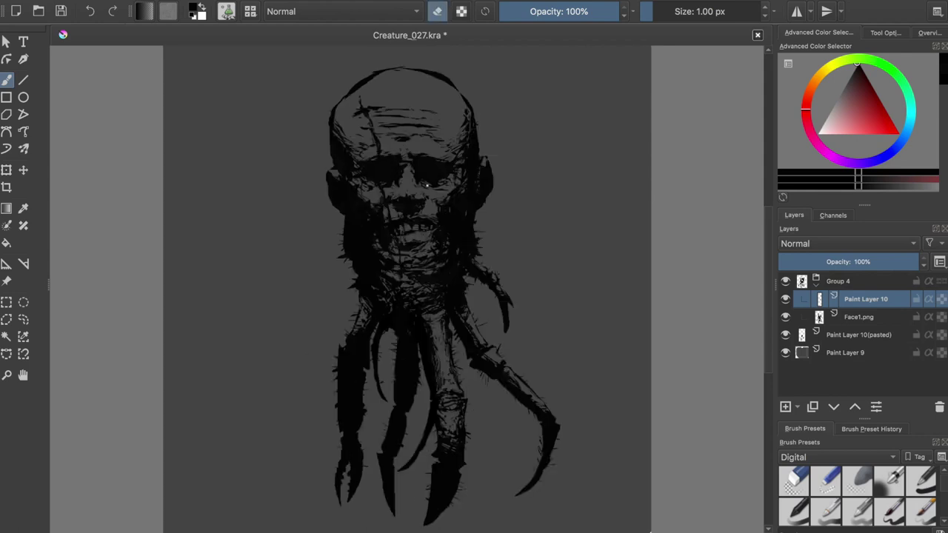
pyautogui.press('e')
pyautogui.press('e')
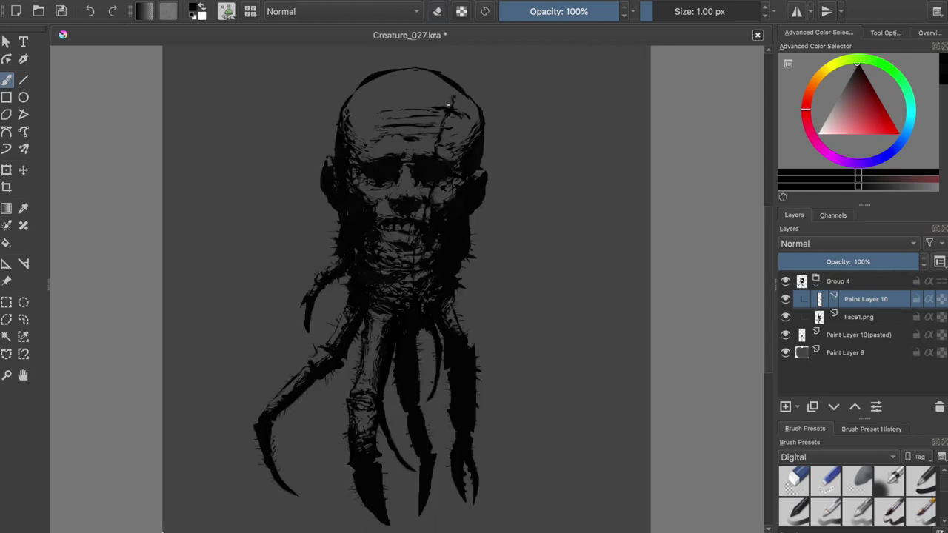
# Paint and rework light grey highlights on the forehead, down the nose and under the left eye.
pyautogui.moveTo(393, 104); pyautogui.dragTo(421, 98)
pyautogui.moveTo(394, 128)
pyautogui.mouseDown()
pyautogui.moveTo(418, 132)
pyautogui.moveTo(419, 111)
pyautogui.mouseUp()
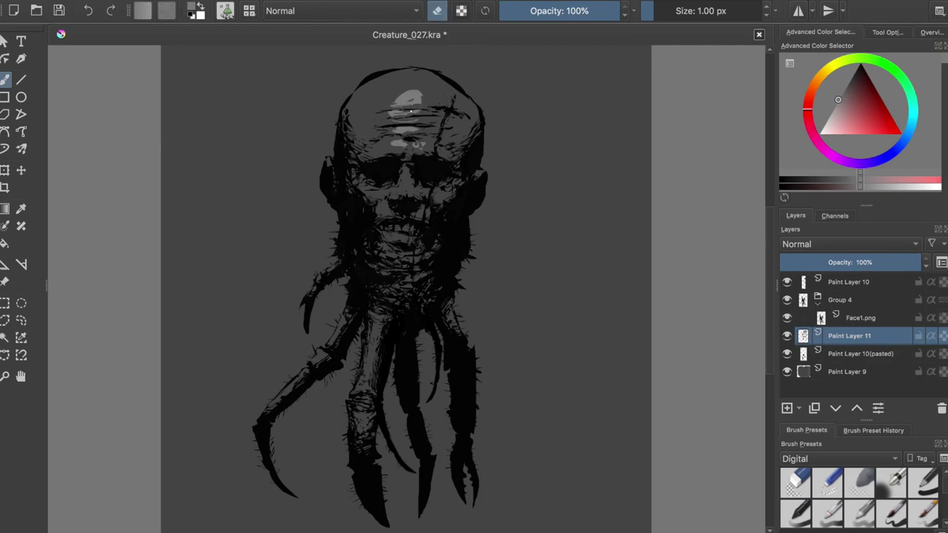
pyautogui.press('e')
pyautogui.press('e')
pyautogui.moveTo(408, 157); pyautogui.dragTo(408, 185)
pyautogui.press('e')
pyautogui.press('e')
pyautogui.moveTo(387, 115)
pyautogui.mouseDown()
pyautogui.moveTo(392, 100)
pyautogui.moveTo(418, 115)
pyautogui.mouseUp()
pyautogui.press('e')
pyautogui.press('e')
pyautogui.moveTo(371, 191)
pyautogui.mouseDown()
pyautogui.moveTo(389, 190)
pyautogui.moveTo(400, 237)
pyautogui.moveTo(388, 251)
pyautogui.mouseUp()
pyautogui.press('e')
pyautogui.press('e')
pyautogui.press('e')
pyautogui.press('e')
pyautogui.press('e')
# Add a new paint layer in Group 4 above Face1.png and check the creature mirrored.
pyautogui.press('e')
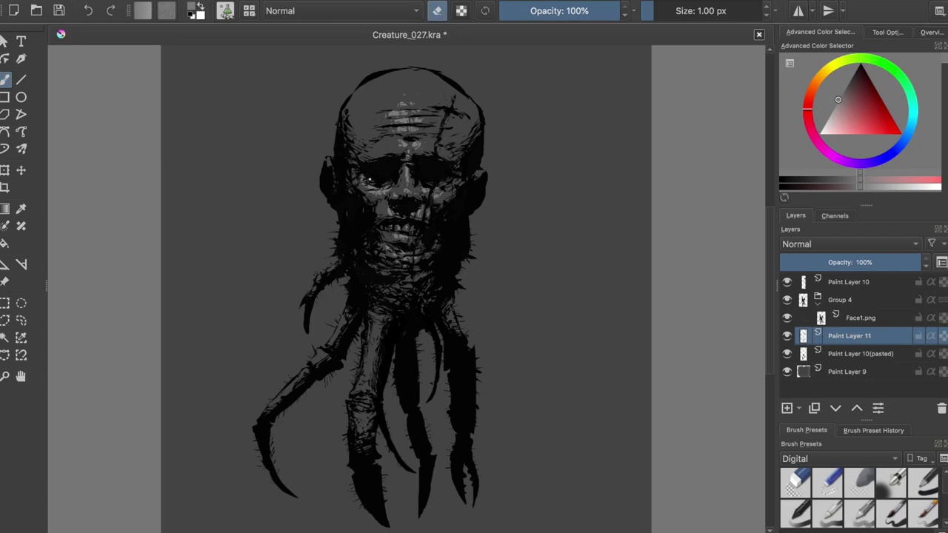
pyautogui.press('Insert')
pyautogui.press('e')
pyautogui.press('e')
pyautogui.press('e')
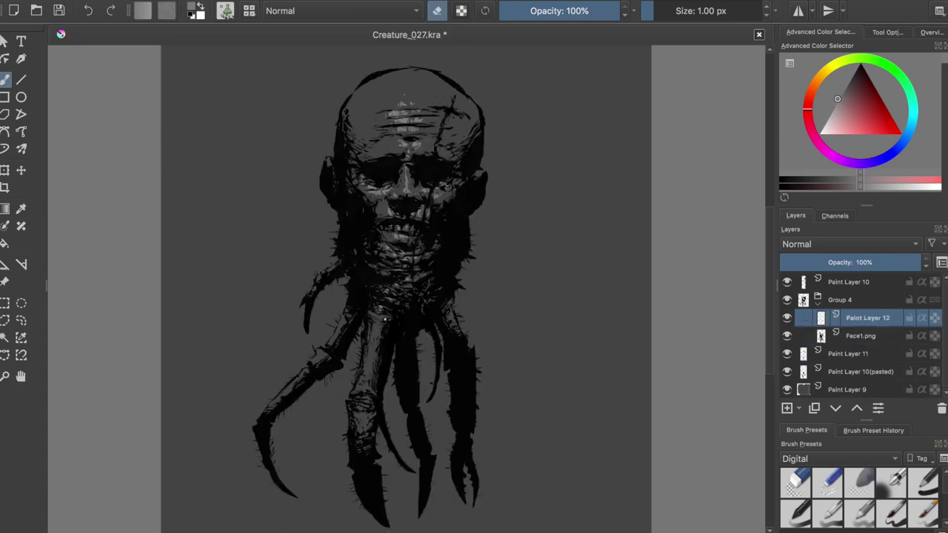
pyautogui.press('m')
pyautogui.press('m')
pyautogui.press('e')
pyautogui.press('e')
pyautogui.press('m')
pyautogui.press('m')
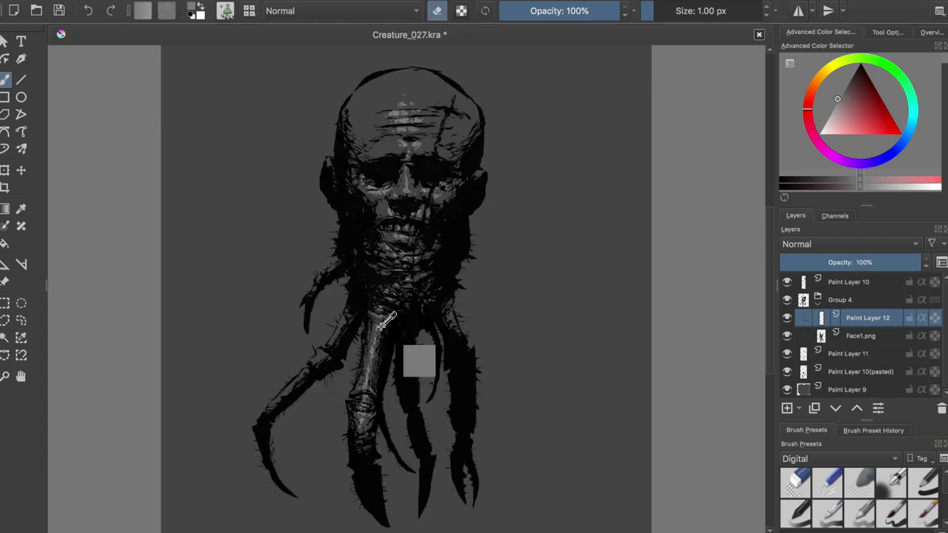
pyautogui.press('m')
# On Paint Layer 11, erase into the forehead to reshape its highlights, checking it mirrored.
pyautogui.press('pagedown')
pyautogui.press('pagedown')
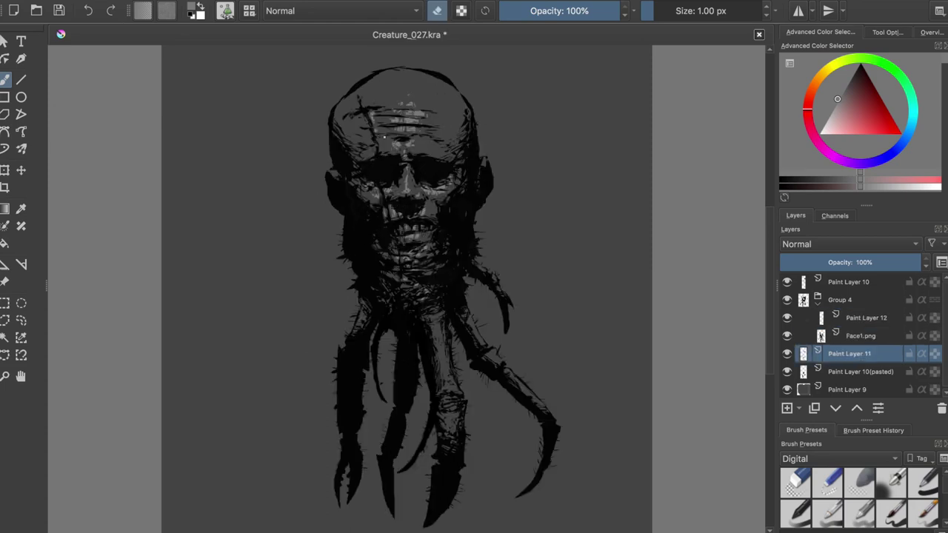
pyautogui.press('m')
pyautogui.press('e')
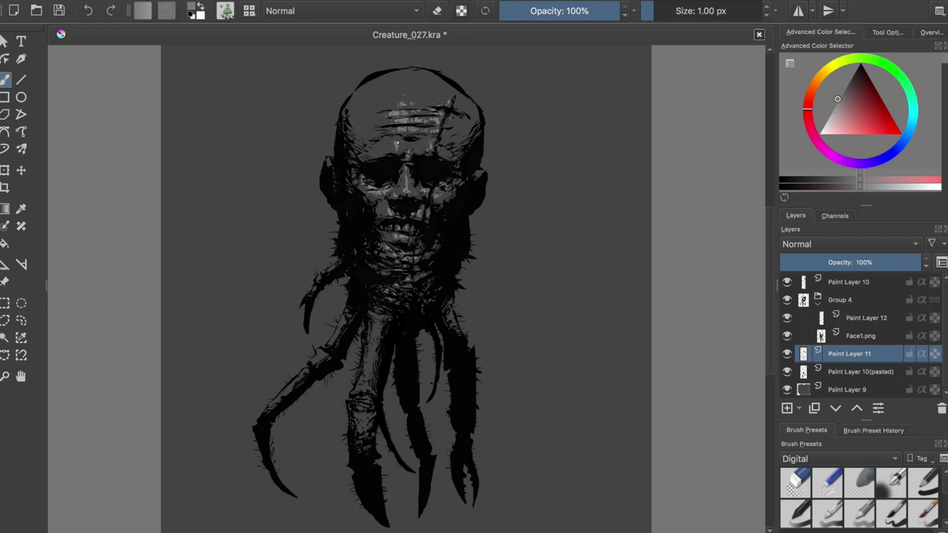
pyautogui.press('e')
pyautogui.press('m')
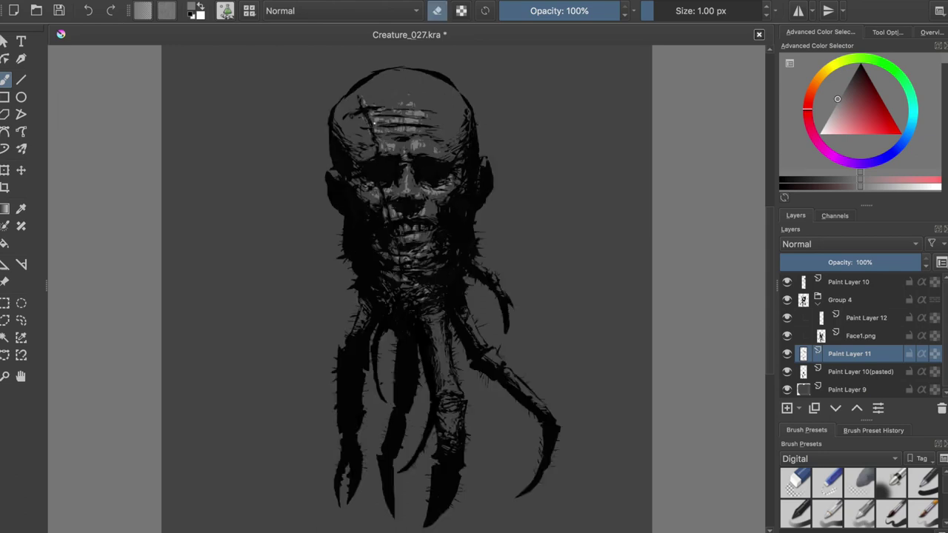
pyautogui.moveTo(394, 102); pyautogui.dragTo(414, 95)
pyautogui.press('m')
pyautogui.press('m')
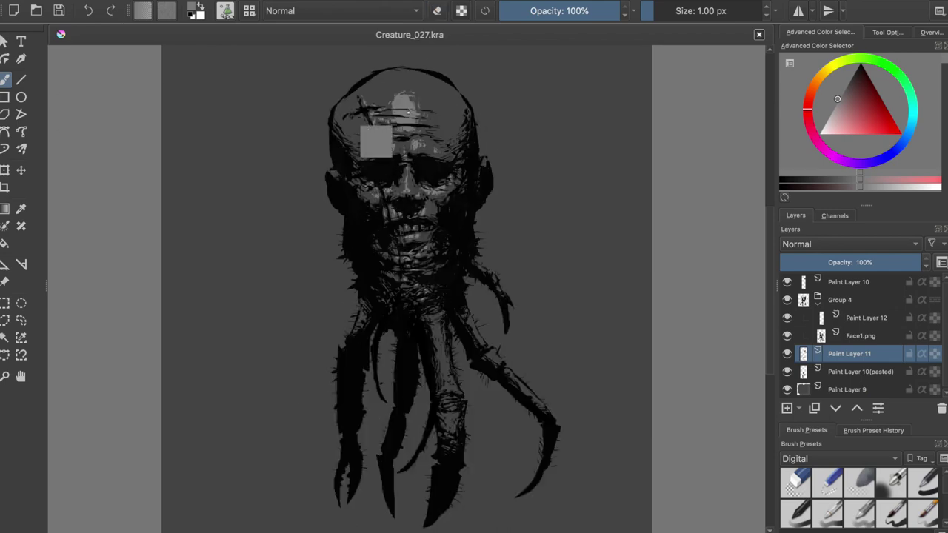
pyautogui.press('m')
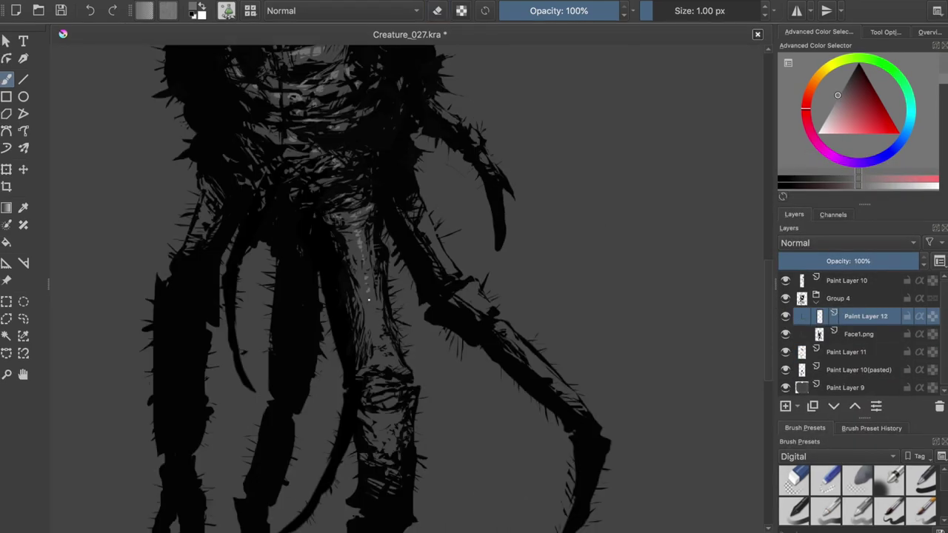
# Zoom in on the creature's legs and inspect them in mirrored and normal views.
pyautogui.scroll(-5, 370, 296)
pyautogui.scroll(4, 370, 297)
pyautogui.press('e')
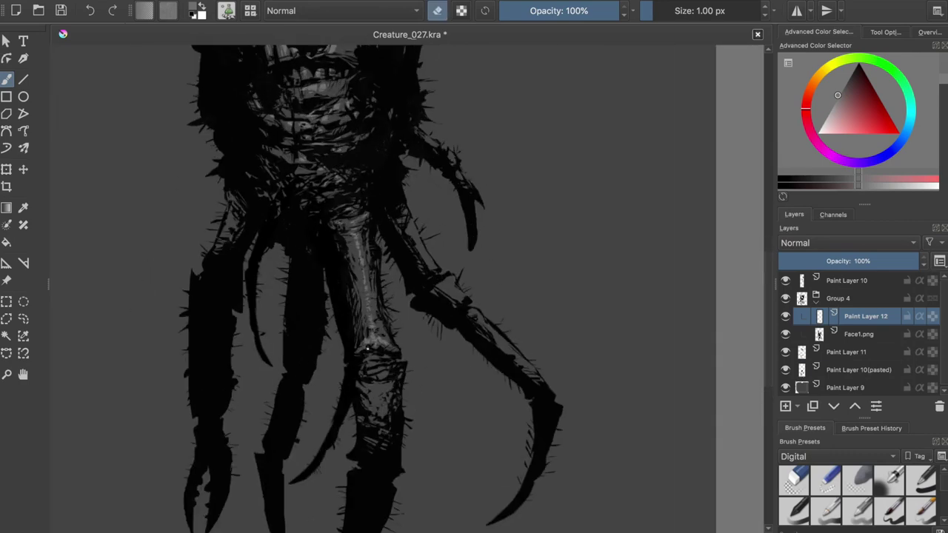
pyautogui.press('m')
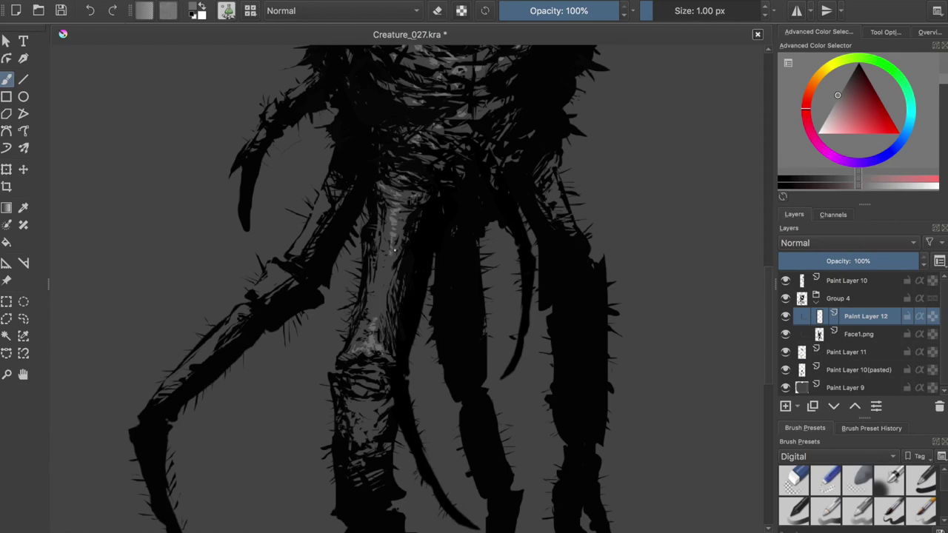
pyautogui.scroll(-5, 385, 271)
pyautogui.press('m')
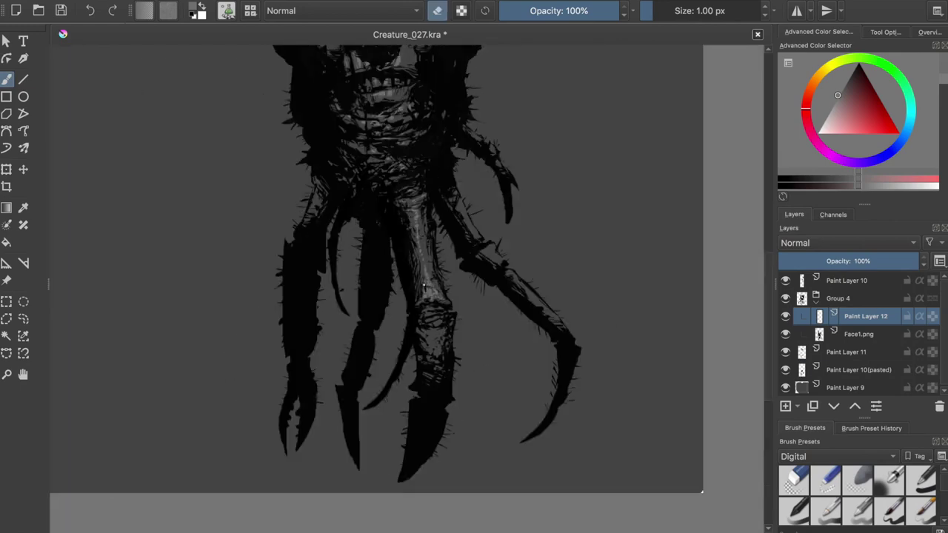
pyautogui.scroll(5, 410, 330)
pyautogui.press('e')
pyautogui.press('m')
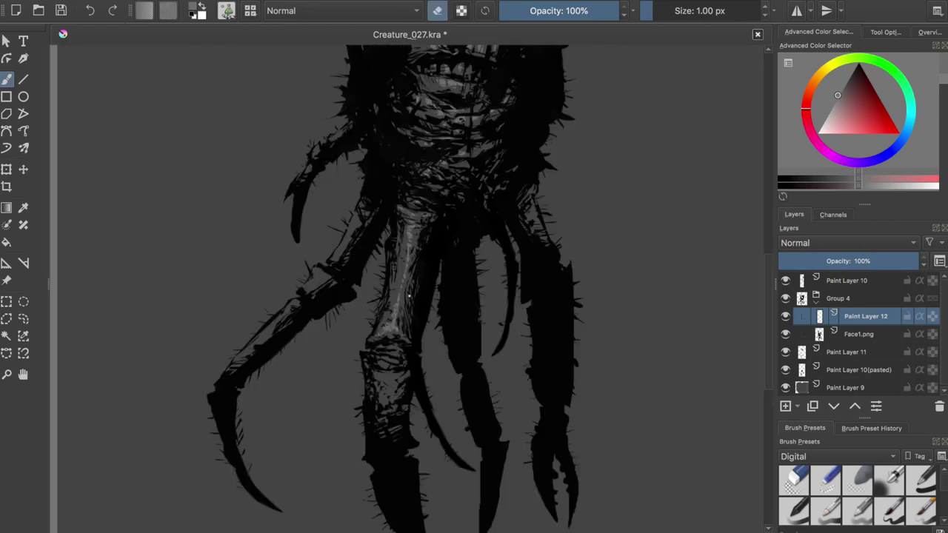
pyautogui.scroll(2, 391, 319)
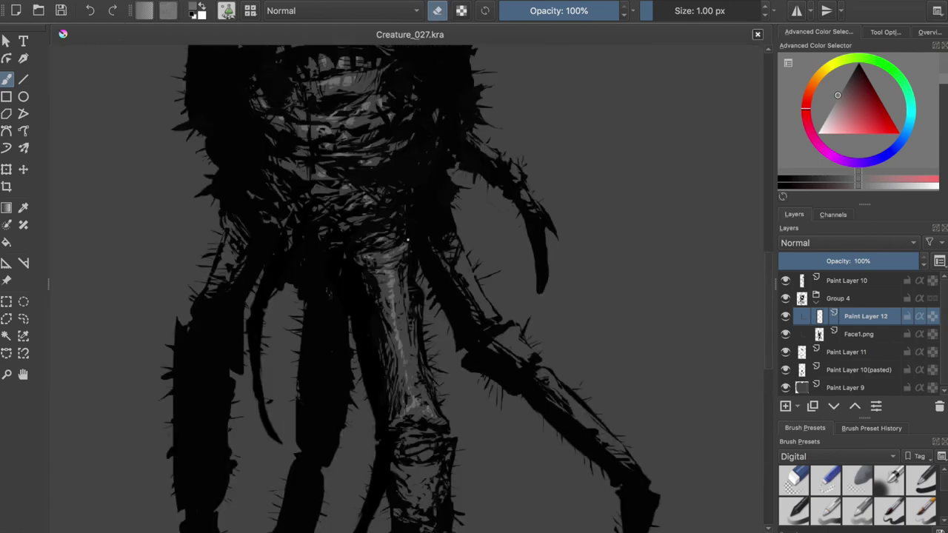
pyautogui.press('m')
# Adjust the zoom, return to painting mode and save the painting.
pyautogui.scroll(1, 396, 312)
pyautogui.scroll(-2, 398, 308)
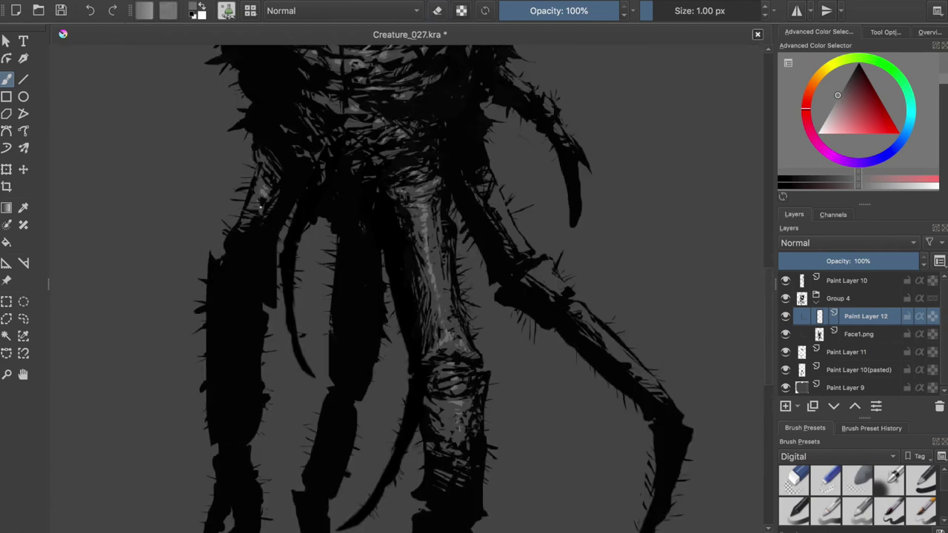
pyautogui.scroll(-1, 385, 281)
pyautogui.press('e')
pyautogui.scroll(3, 371, 222)
pyautogui.scroll(1, 368, 193)
pyautogui.hotkey('ctrl', 's')
# Paint light grey highlights along the central leg, then review the whole creature.
pyautogui.moveTo(369, 193); pyautogui.dragTo(436, 294)
pyautogui.scroll(-1, 434, 294)
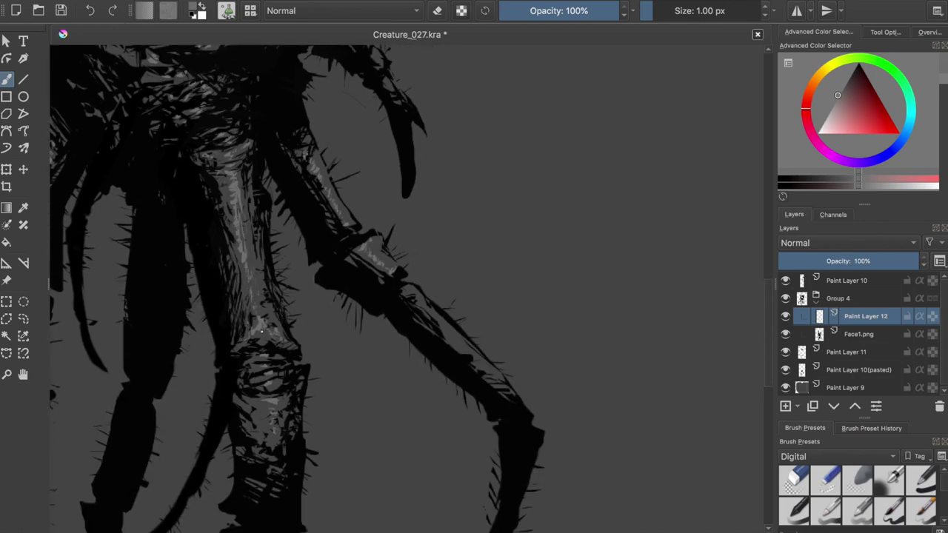
pyautogui.scroll(-1, 261, 331)
pyautogui.scroll(-1, 397, 320)
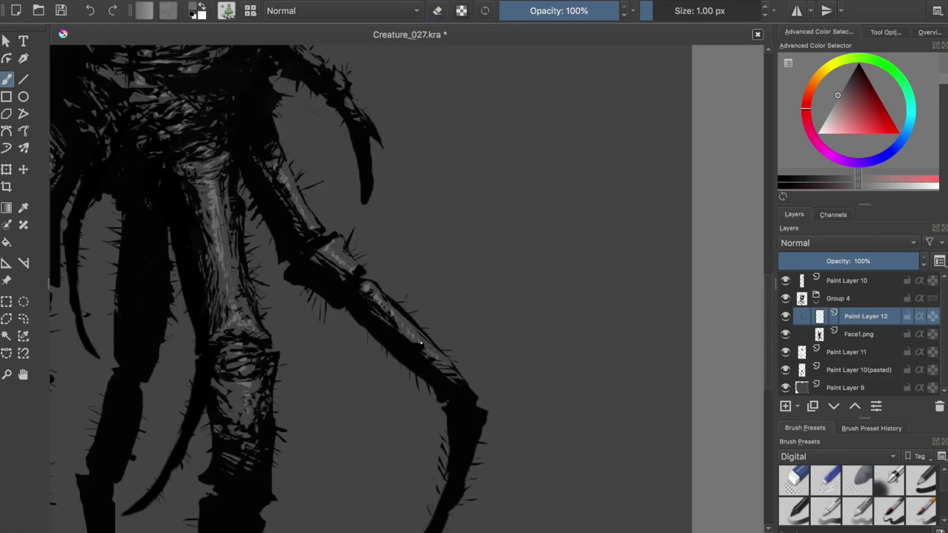
pyautogui.scroll(-3, 422, 343)
pyautogui.press('e')
pyautogui.press('m')
pyautogui.press('m')
pyautogui.scroll(3, 440, 166)
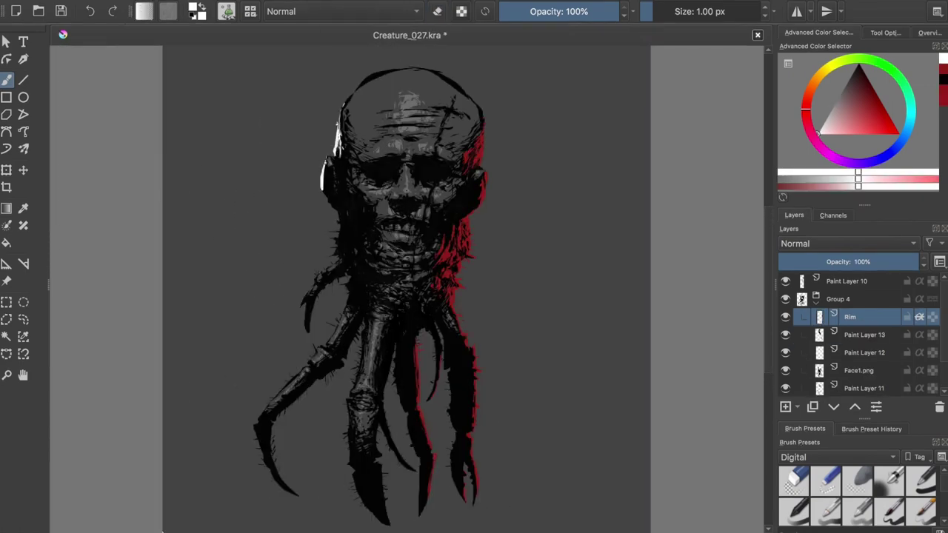
# Paint white rim light along the left jaw, neck and arm, cleaning up stray marks.
pyautogui.moveTo(339, 214); pyautogui.dragTo(334, 256)
pyautogui.press('e')
pyautogui.press('e')
pyautogui.moveTo(339, 236)
pyautogui.mouseDown()
pyautogui.moveTo(342, 261)
pyautogui.moveTo(304, 304)
pyautogui.moveTo(311, 290)
pyautogui.mouseUp()
pyautogui.press('e')
pyautogui.press('e')
pyautogui.moveTo(341, 256); pyautogui.dragTo(323, 274)
# Check the rim light mirrored, then add a white highlight on the left claw.
pyautogui.press('e')
pyautogui.press('e')
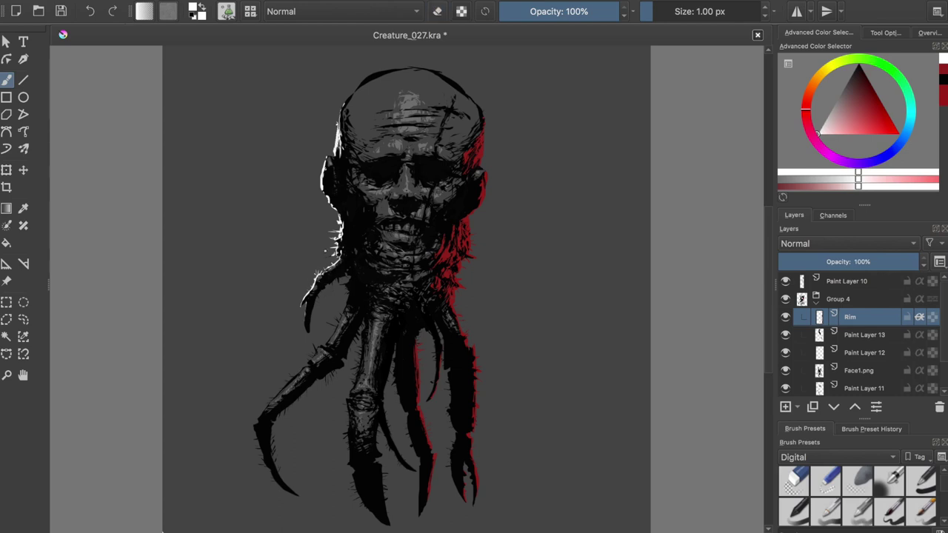
pyautogui.press('m')
pyautogui.press('e')
pyautogui.press('m')
pyautogui.press('e')
pyautogui.moveTo(293, 381); pyautogui.dragTo(266, 411)
pyautogui.press('e')
pyautogui.press('e')
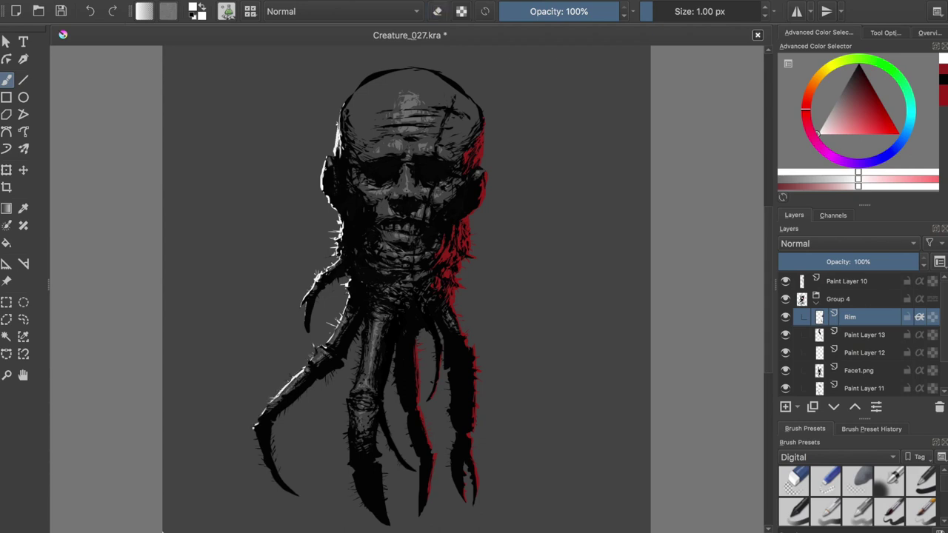
pyautogui.press('e')
pyautogui.press('e')
pyautogui.press('e')
pyautogui.press('e')
# Review the rim light mirrored and erase some of the red rim strokes.
pyautogui.press('m')
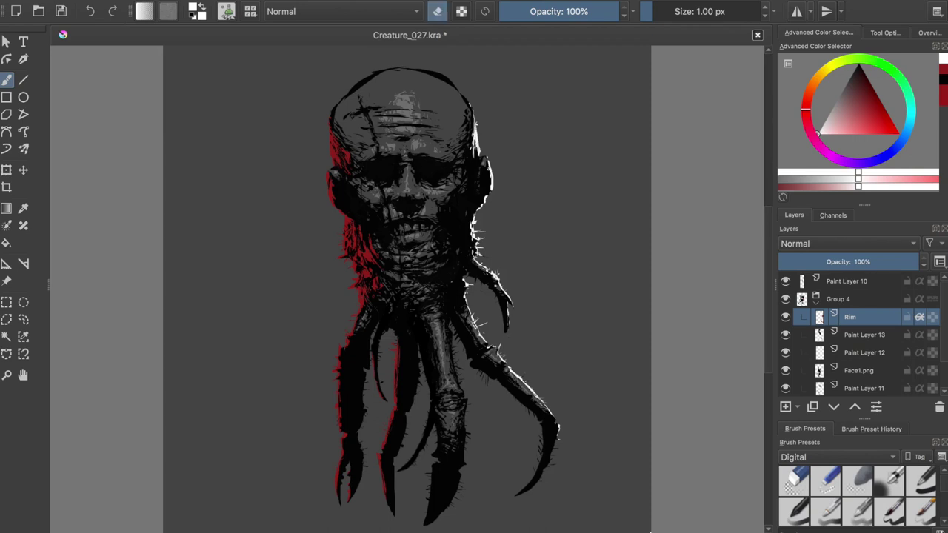
pyautogui.press('e')
pyautogui.press('e')
pyautogui.press('e')
pyautogui.press('e')
pyautogui.press('e')
pyautogui.press('e')
pyautogui.press('m')
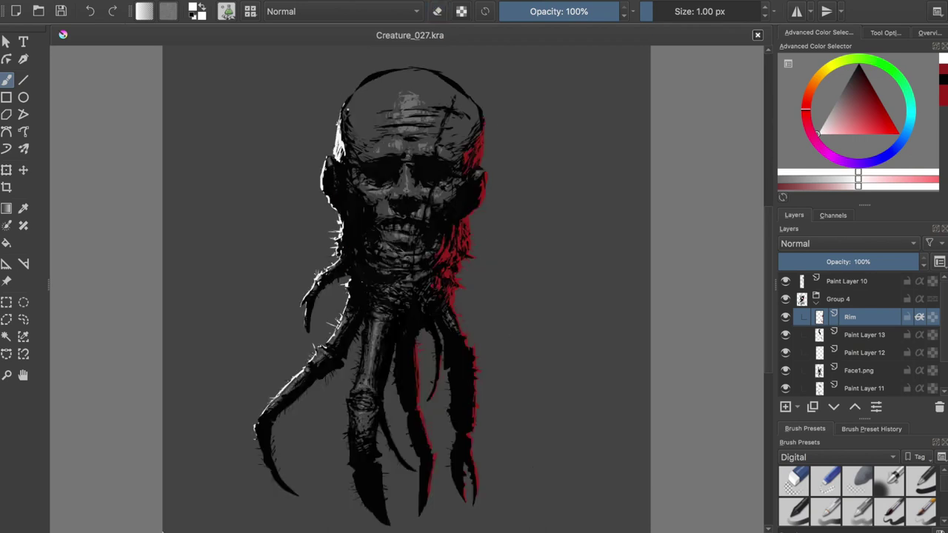
pyautogui.press('m')
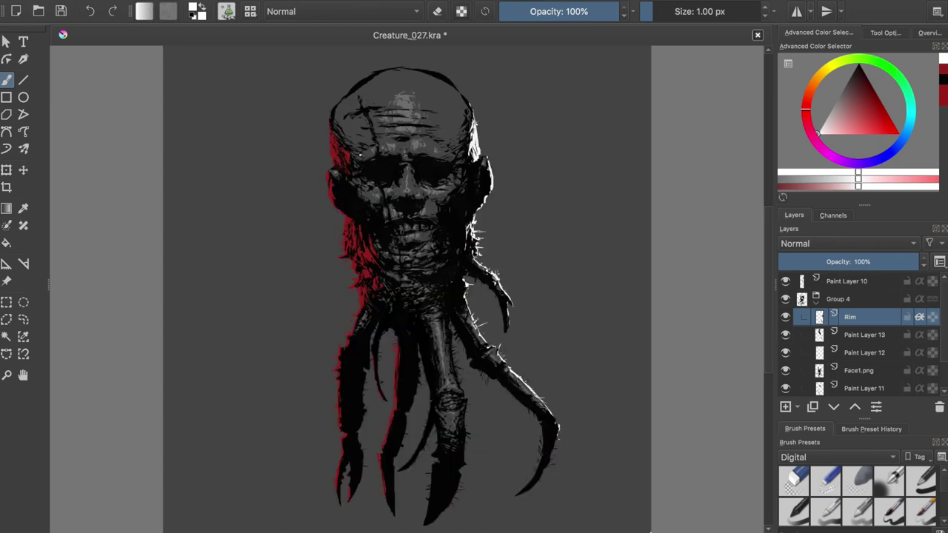
pyautogui.press('e')
pyautogui.press('e')
pyautogui.press('e')
pyautogui.moveTo(337, 174); pyautogui.dragTo(339, 256)
pyautogui.moveTo(348, 218); pyautogui.dragTo(393, 445)
# Undo the red rim erasing and check the red rim in mirrored view.
pyautogui.press('m')
pyautogui.hotkey('ctrl', 'z')
pyautogui.hotkey('ctrl', 'z')
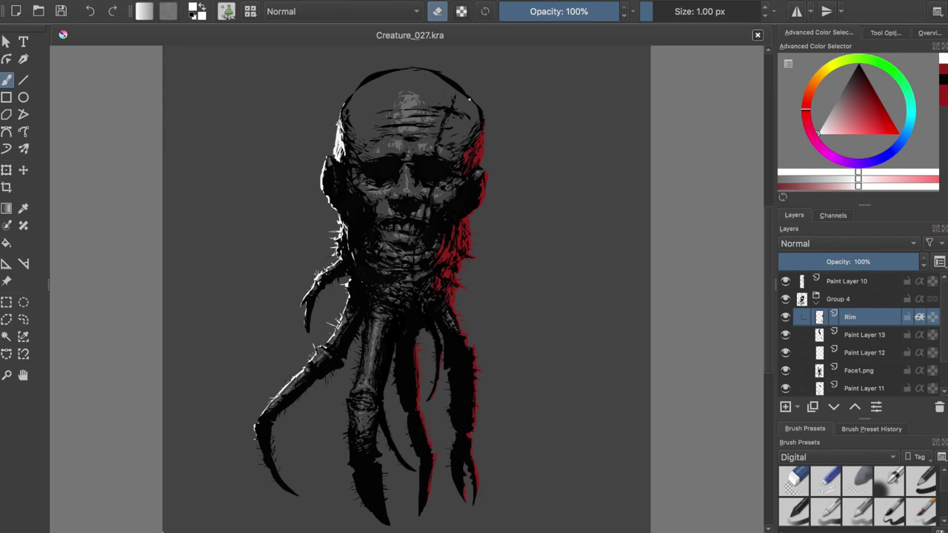
pyautogui.press('e')
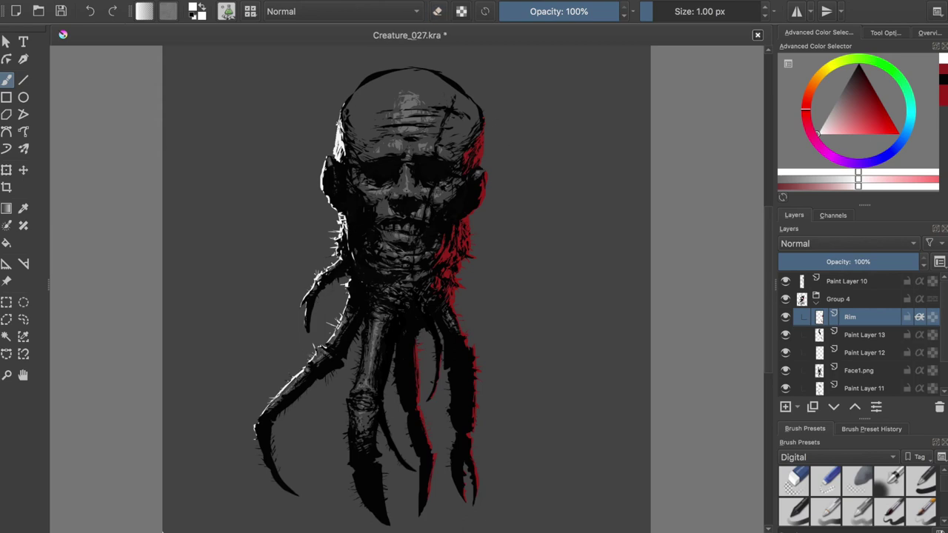
pyautogui.press('m')
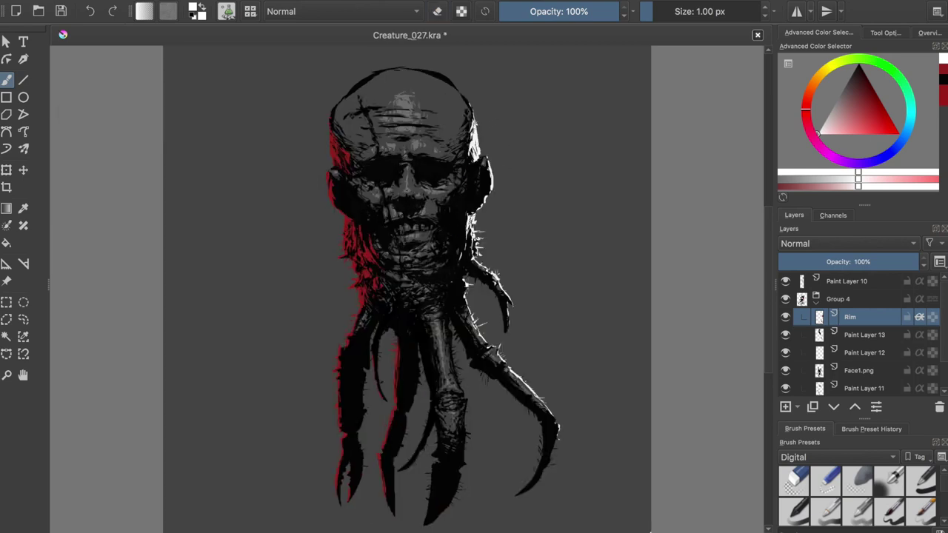
pyautogui.press('m')
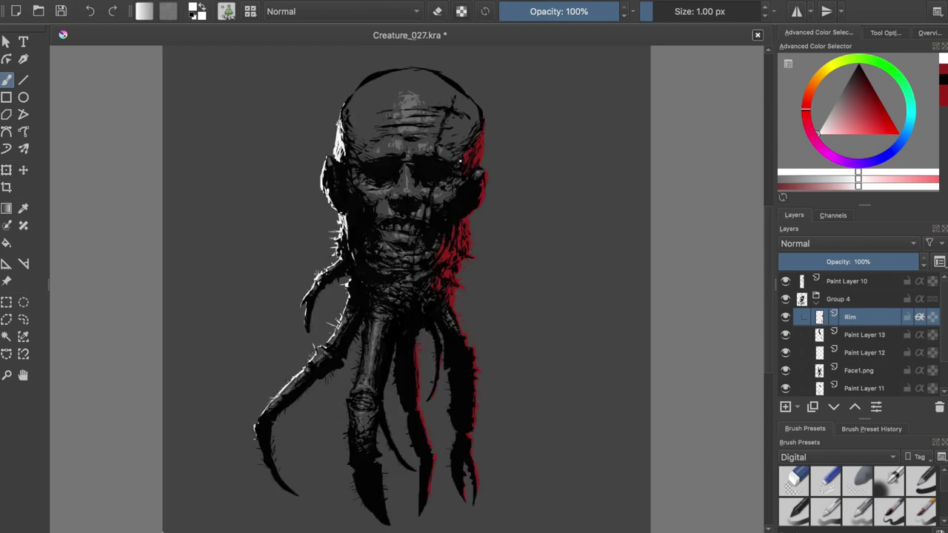
# Save, then erase bits of the red rim by the head and along the right jaw.
pyautogui.press('e')
pyautogui.press('e')
pyautogui.press('e')
pyautogui.press('e')
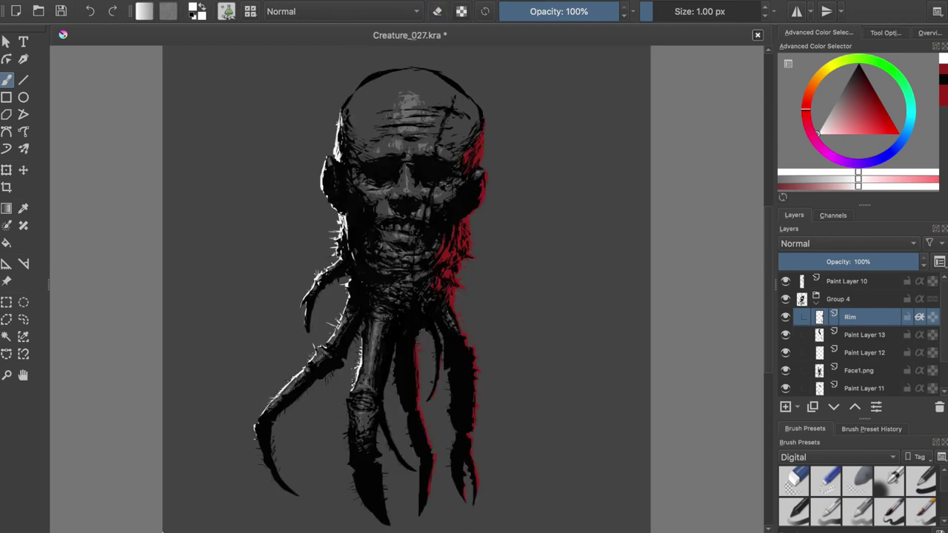
pyautogui.press('e')
pyautogui.press('e')
pyautogui.press('e')
pyautogui.press('e')
pyautogui.press('e')
pyautogui.press('m')
pyautogui.press('e')
pyautogui.press('e')
pyautogui.press('e')
pyautogui.press('e')
pyautogui.press('m')
pyautogui.hotkey('ctrl', 's')
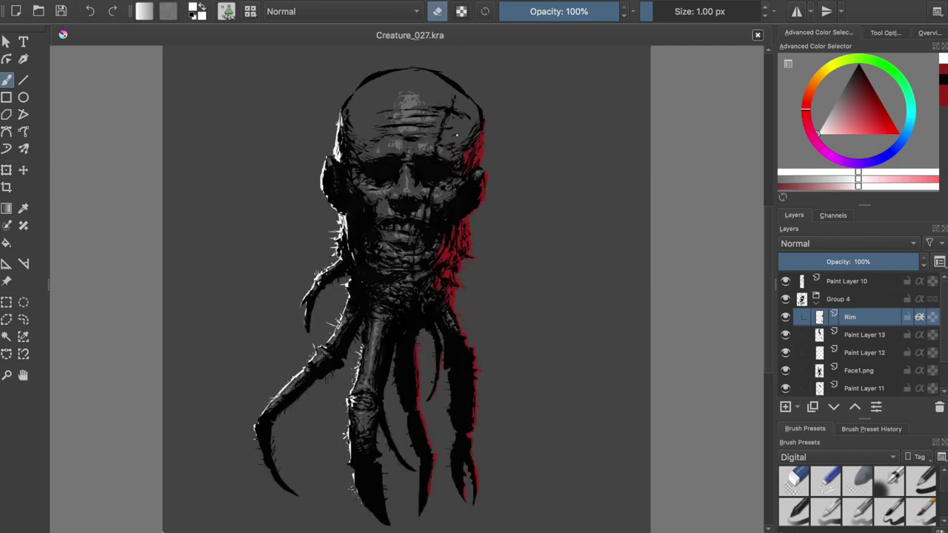
pyautogui.moveTo(477, 146); pyautogui.dragTo(469, 139)
pyautogui.moveTo(459, 220); pyautogui.dragTo(460, 234)
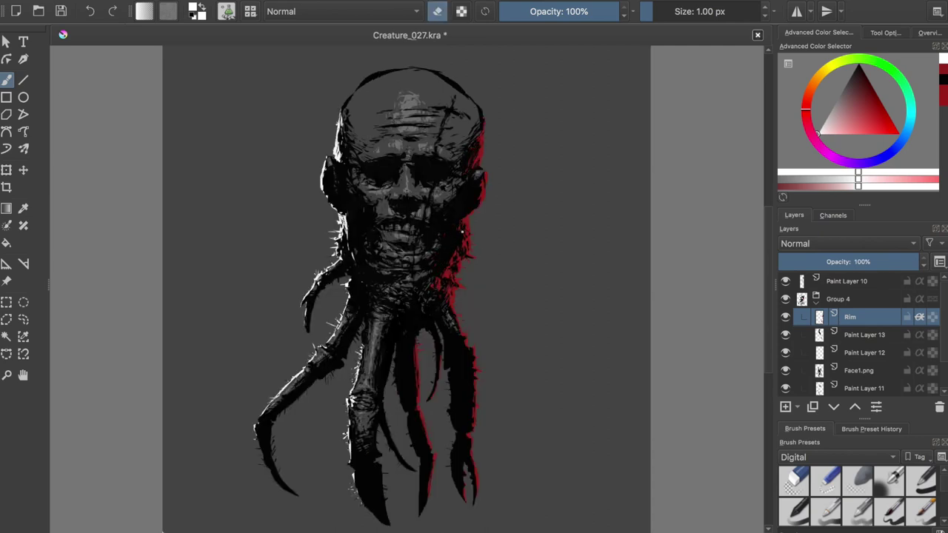